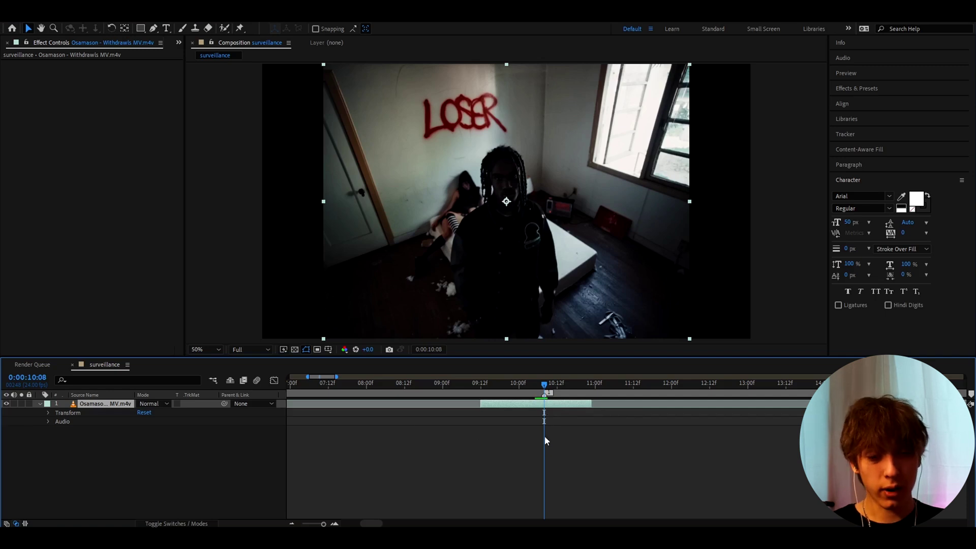
# - Deselect the footage layer and choose the shape tool for drawing rectangles
pyautogui.click(481, 438)
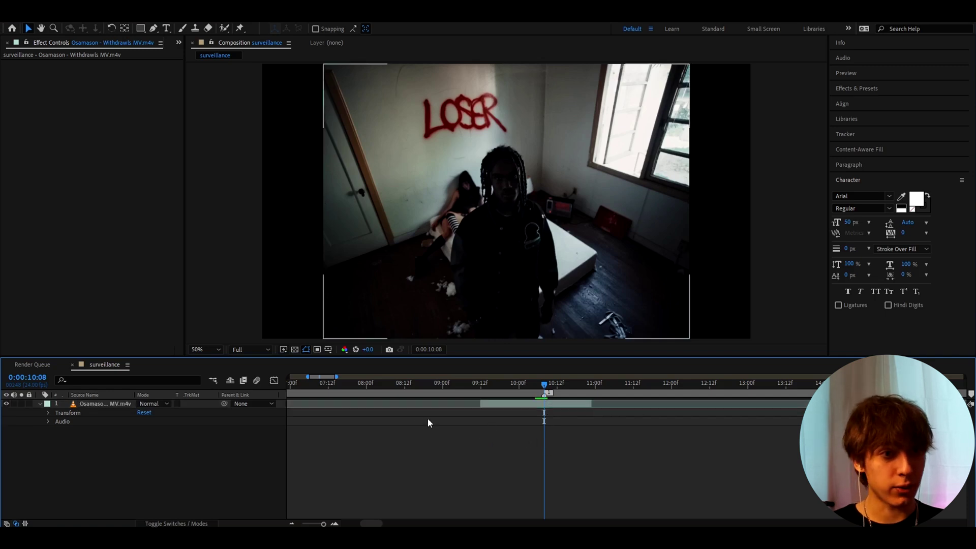
pyautogui.click(140, 27)
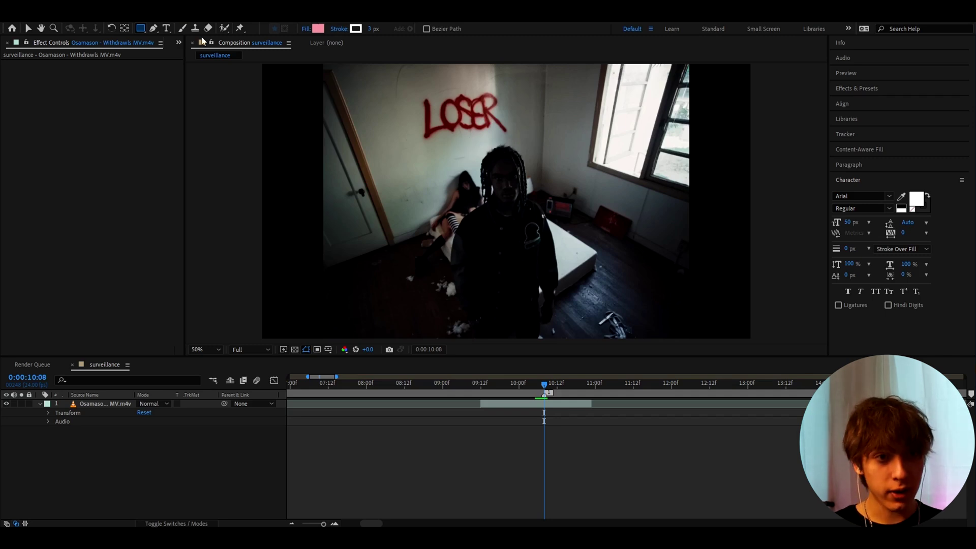
# - Pick the Rectangle Tool and drag a square over the artist's face
pyautogui.click(139, 31)
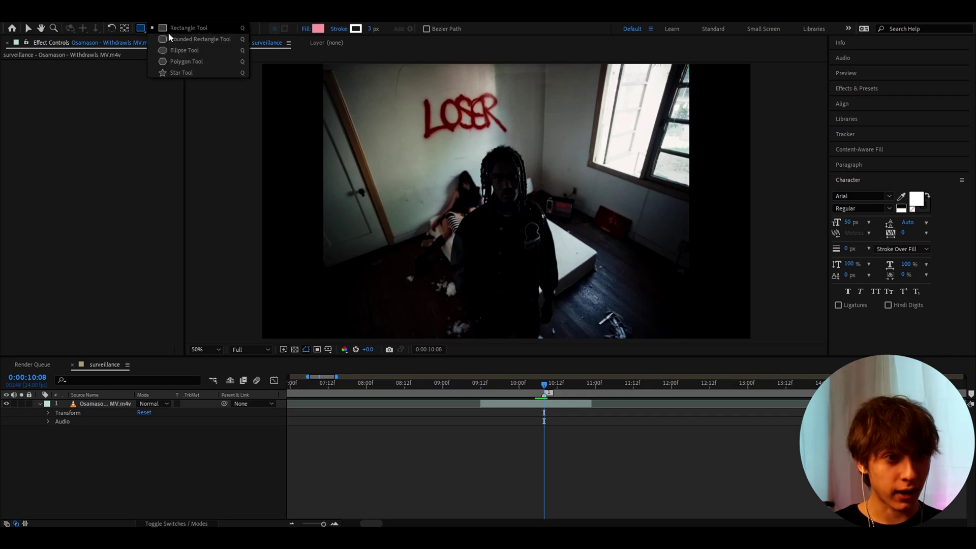
pyautogui.click(198, 39)
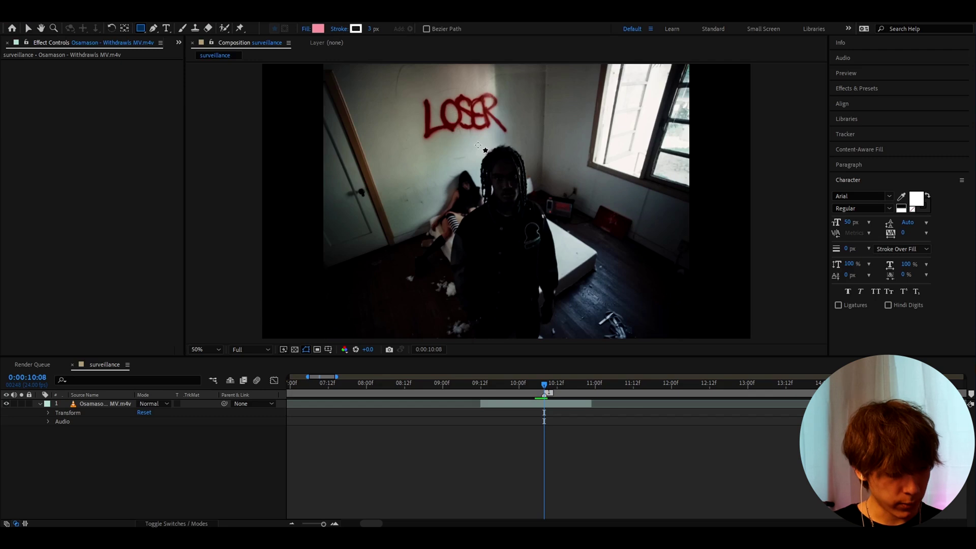
pyautogui.moveTo(471, 137); pyautogui.dragTo(551, 224)
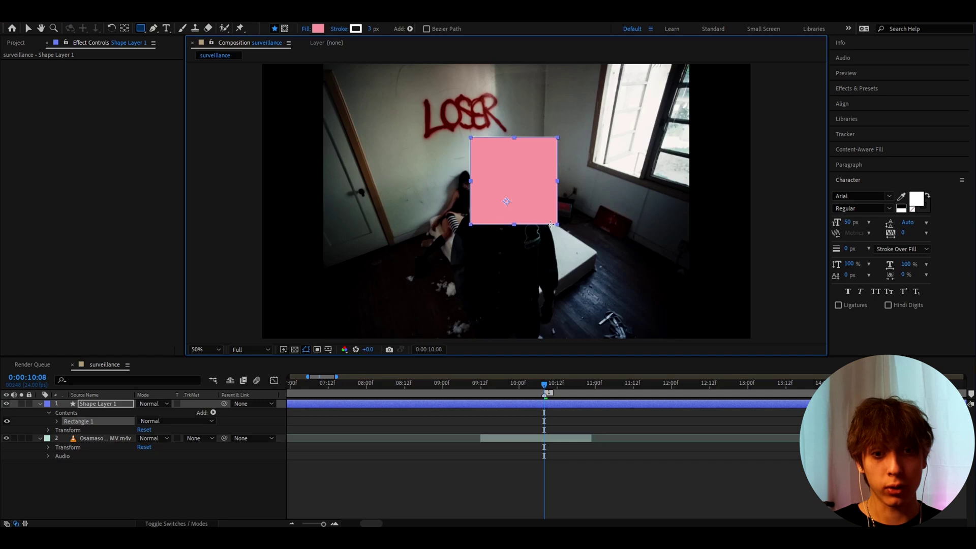
# - Set the square's fill to None and its stroke width to 3 px
pyautogui.click(305, 29)
pyautogui.click(418, 238)
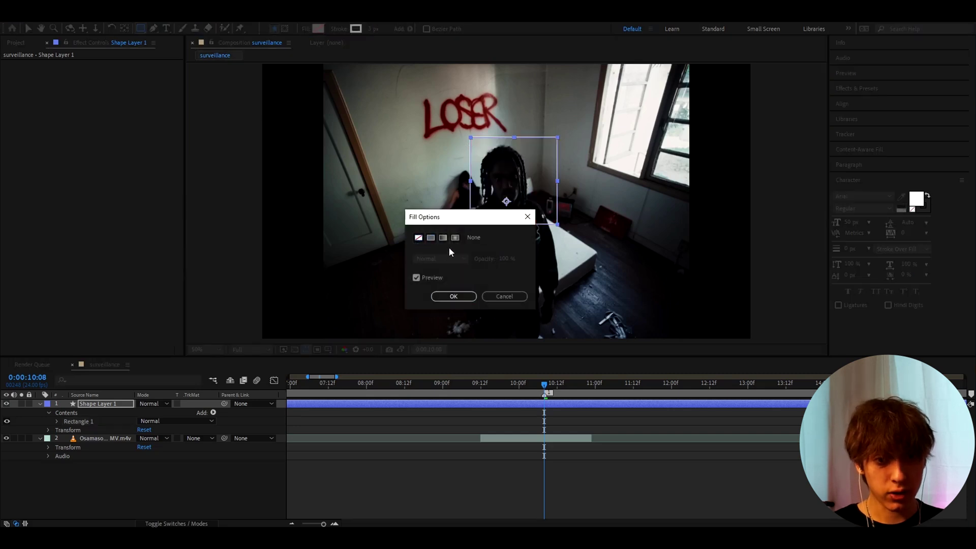
pyautogui.click(463, 297)
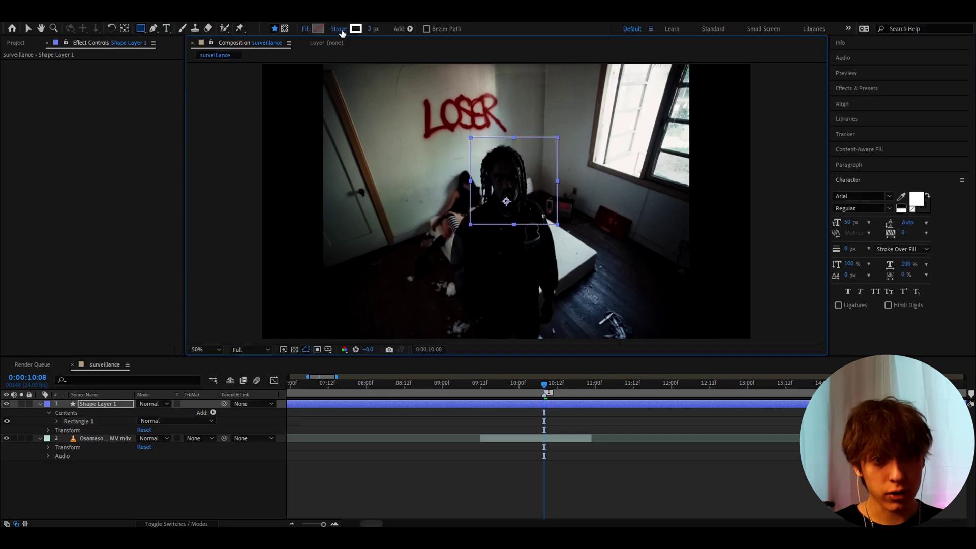
pyautogui.click(341, 29)
pyautogui.click(525, 216)
pyautogui.click(372, 28)
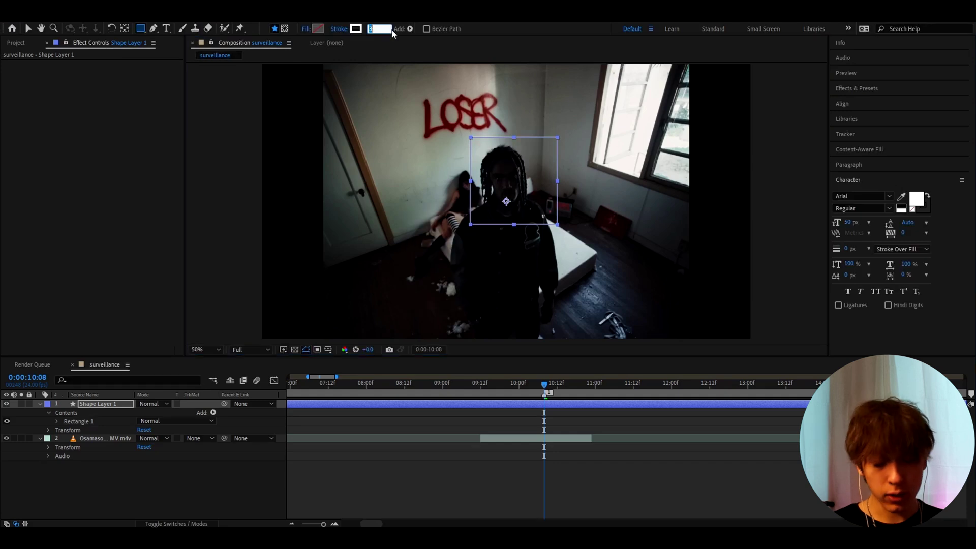
pyautogui.write('1')
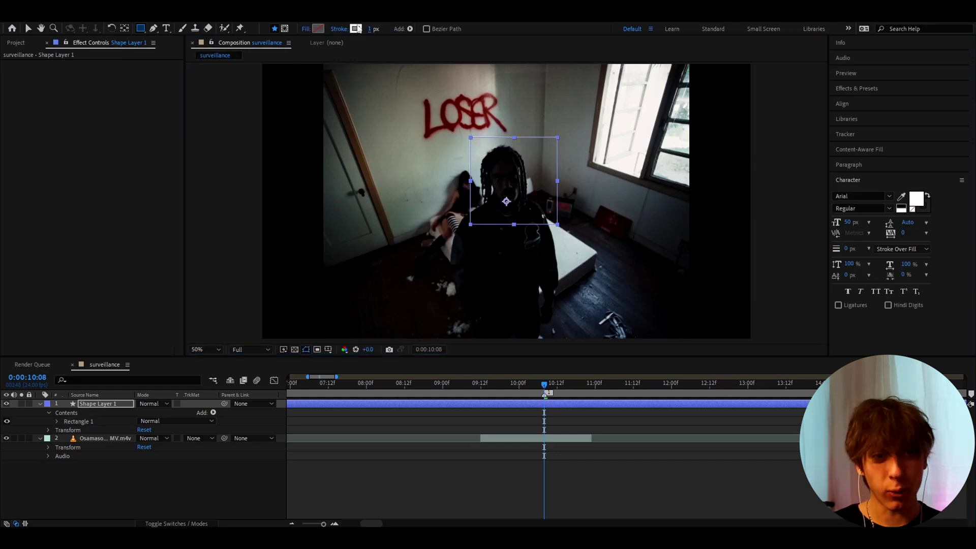
pyautogui.click(372, 28)
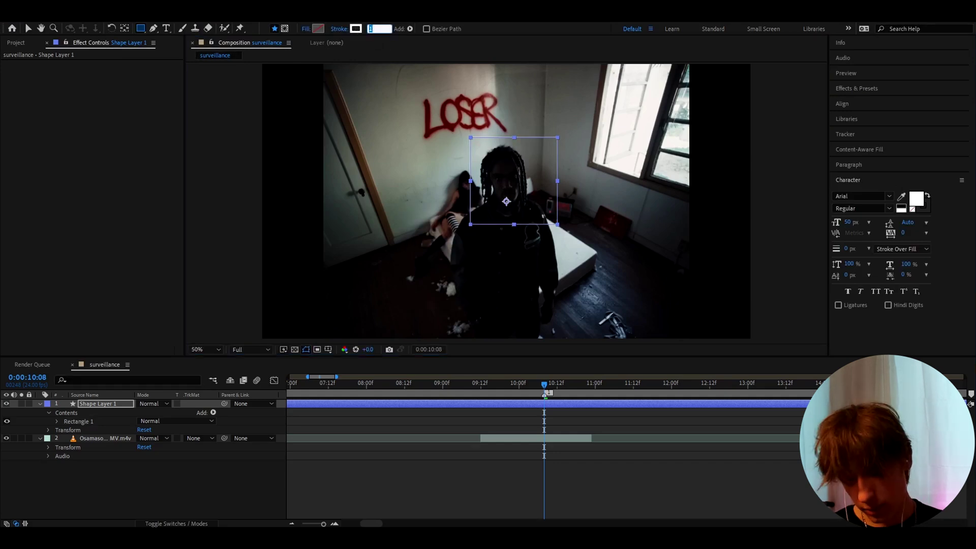
pyautogui.write('3')
pyautogui.press('Return')
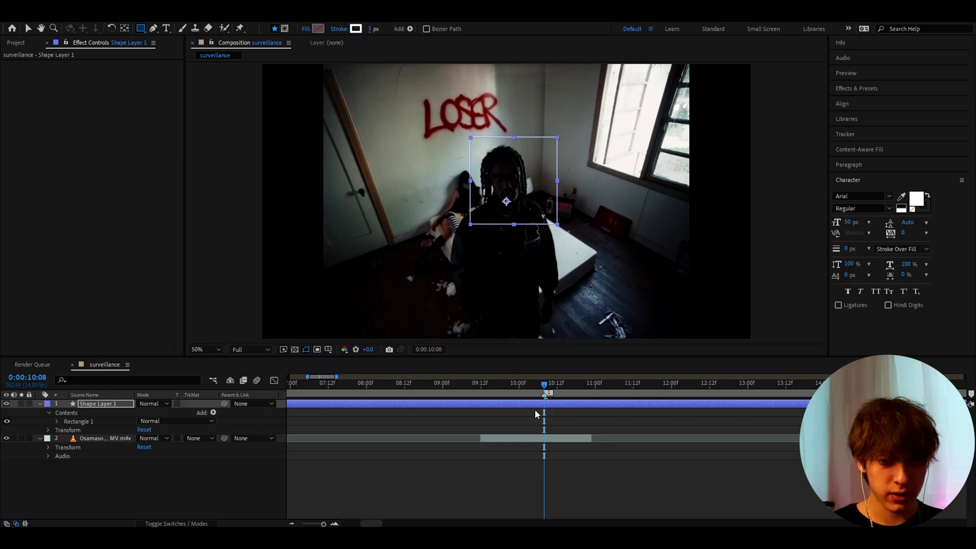
# - Centre the square's anchor point and nudge the square slightly left over the face
pyautogui.click(537, 414)
pyautogui.click(543, 408)
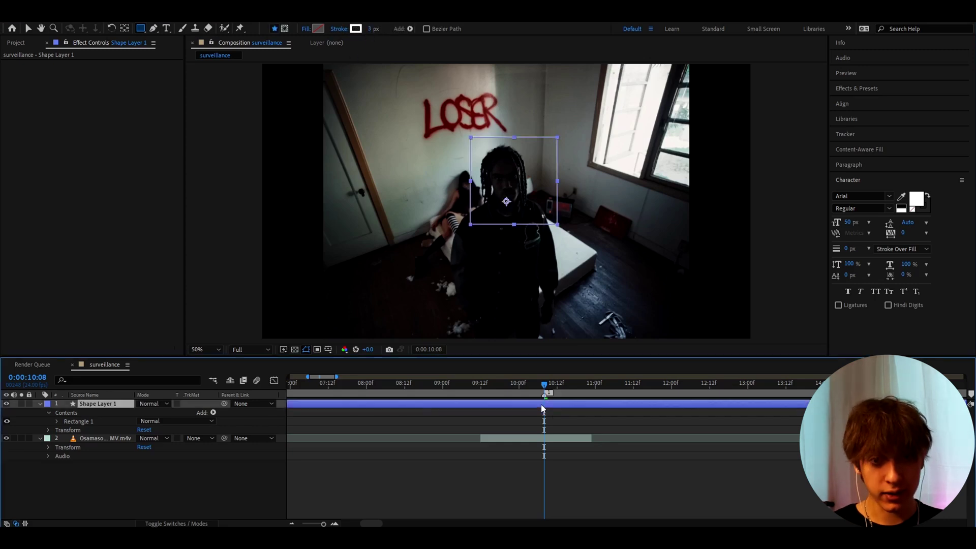
pyautogui.click(123, 28)
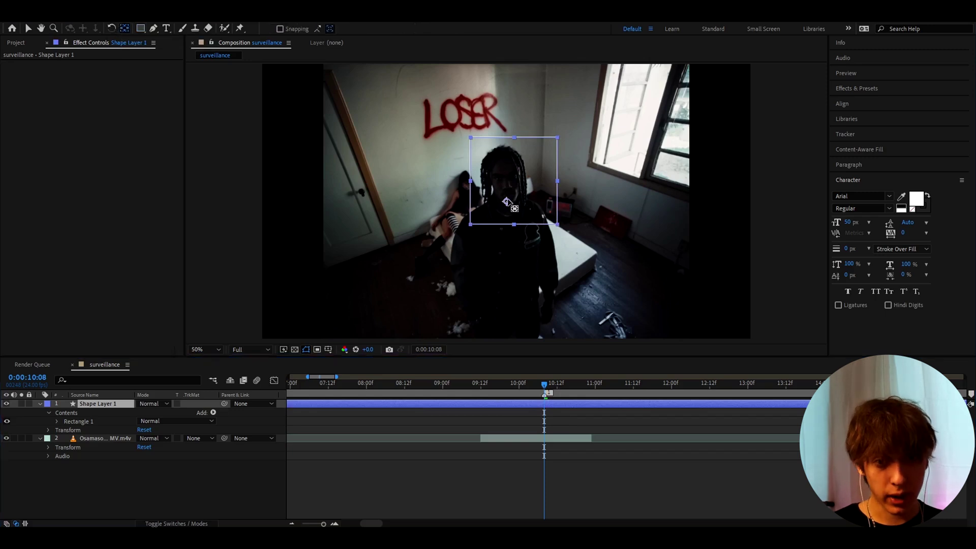
pyautogui.moveTo(510, 205); pyautogui.dragTo(518, 184)
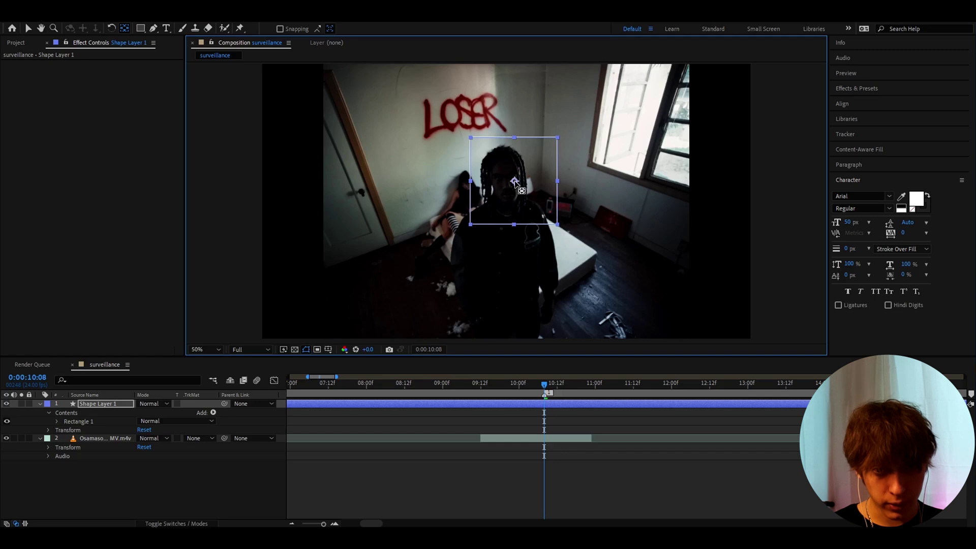
pyautogui.press('v')
pyautogui.moveTo(504, 186); pyautogui.dragTo(497, 183)
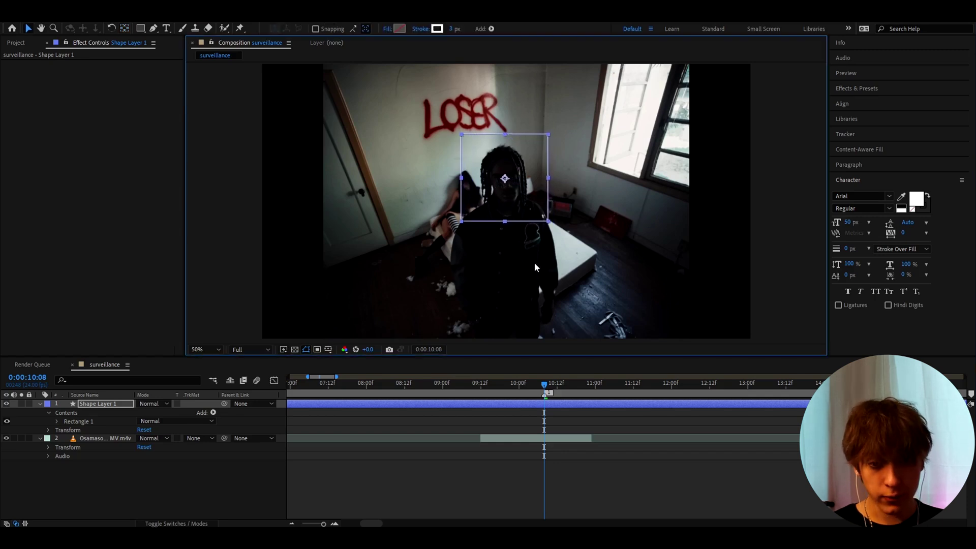
# - Reveal the square's Position property and enable its Position stopwatch
pyautogui.click(532, 401)
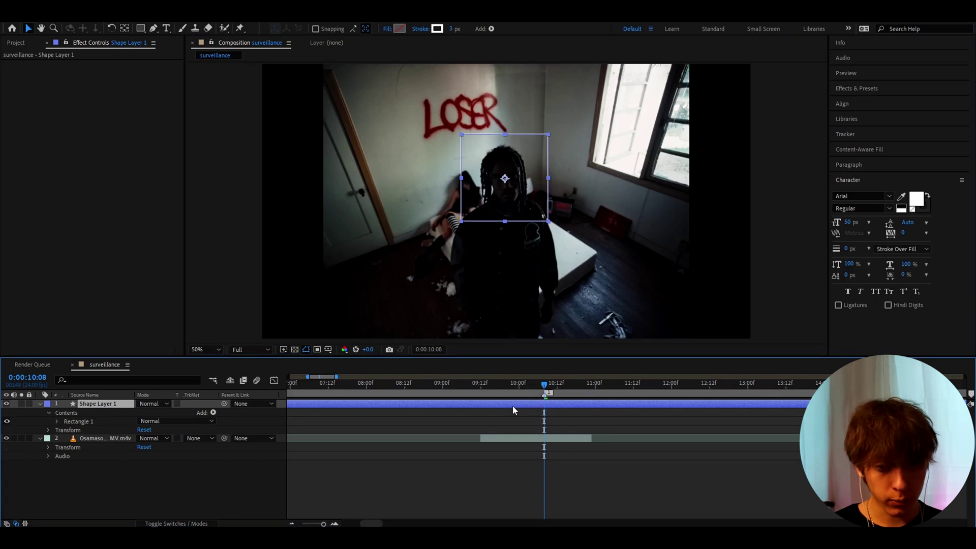
pyautogui.press('p')
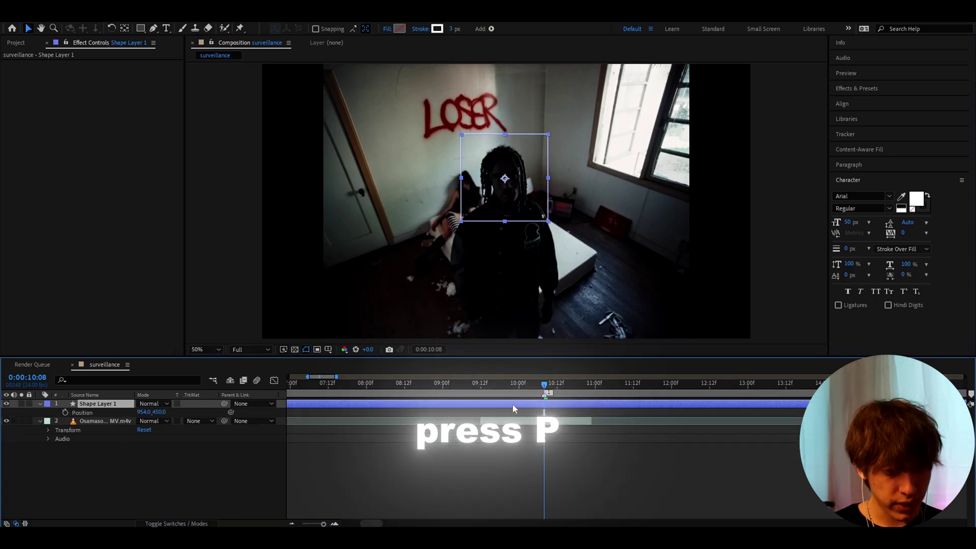
pyautogui.click(65, 413)
pyautogui.press('=')
pyautogui.press('=')
pyautogui.press('=')
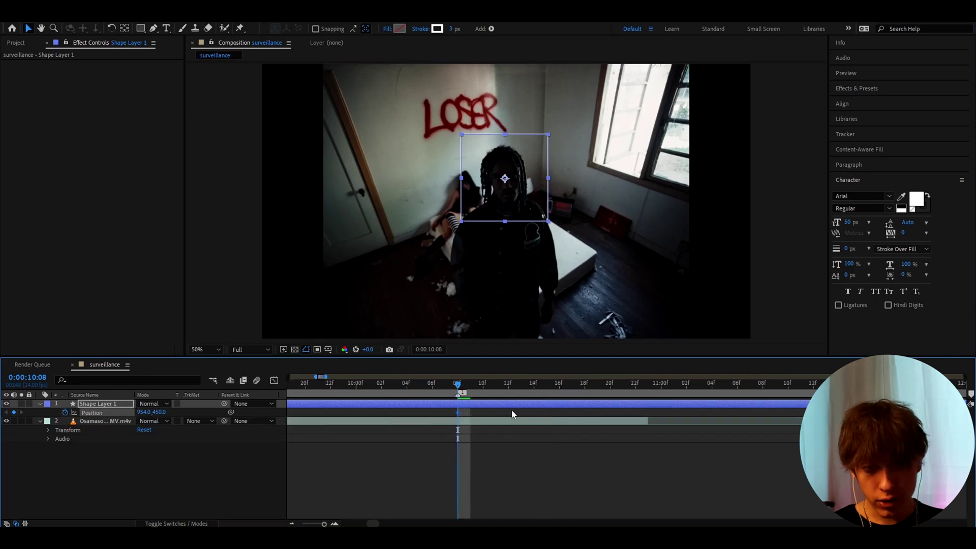
# - Keyframe the square onto the face at 10:13, 10:19 and 10:22, then check the tracking
pyautogui.moveTo(479, 392); pyautogui.dragTo(519, 391)
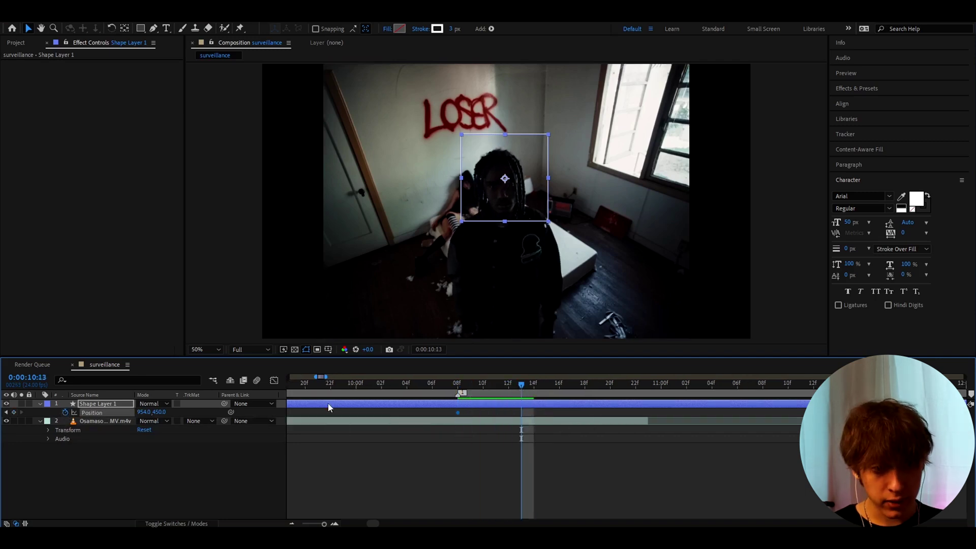
pyautogui.moveTo(505, 178); pyautogui.dragTo(501, 183)
pyautogui.moveTo(522, 388); pyautogui.dragTo(597, 386)
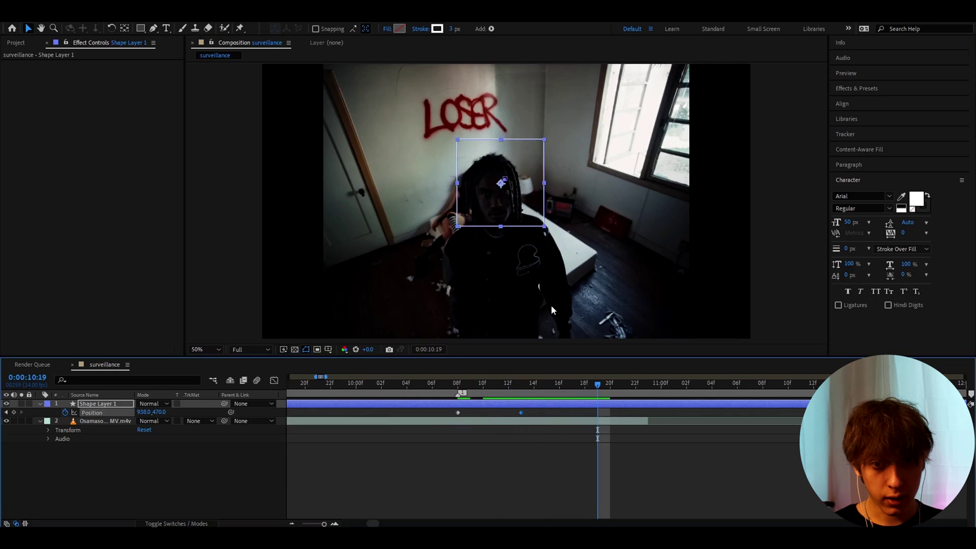
pyautogui.moveTo(507, 207); pyautogui.dragTo(500, 212)
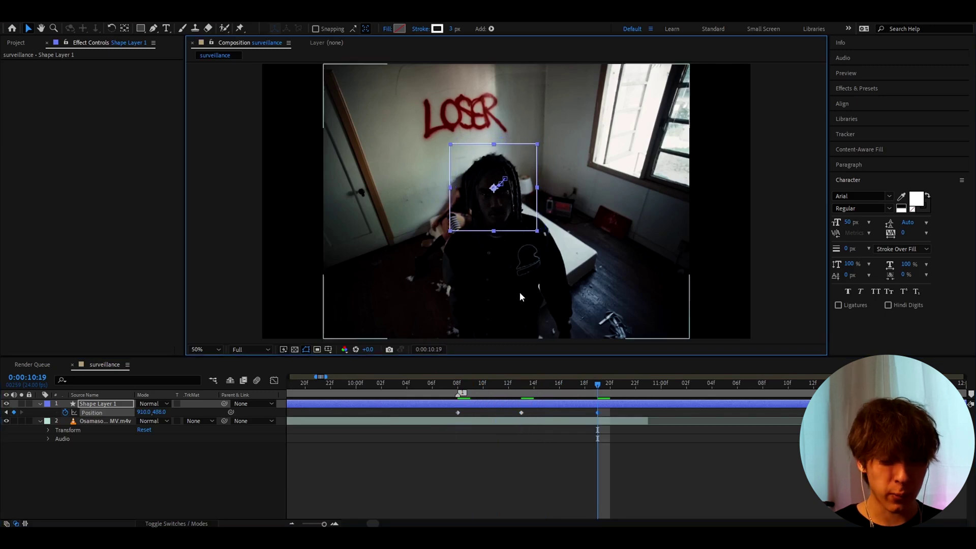
pyautogui.moveTo(599, 390); pyautogui.dragTo(642, 391)
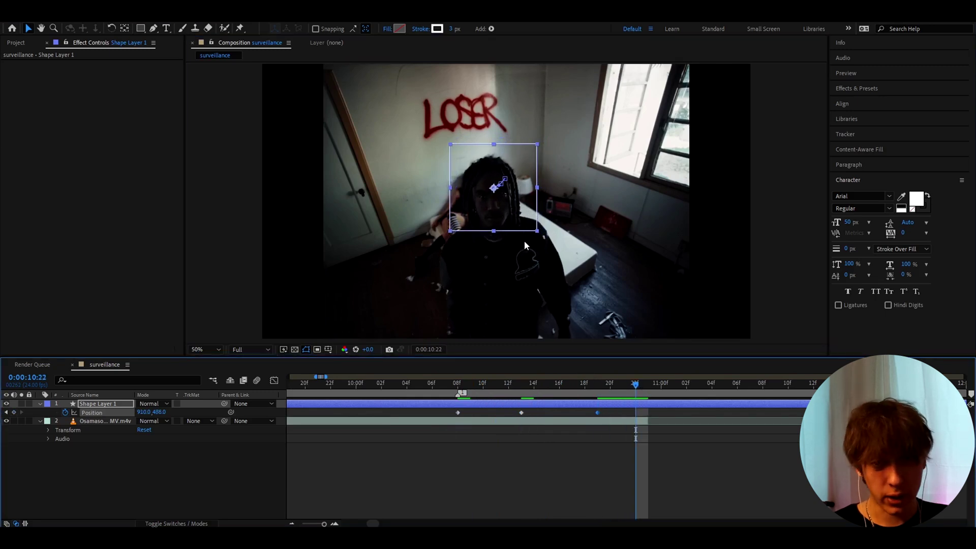
pyautogui.moveTo(505, 207); pyautogui.dragTo(502, 210)
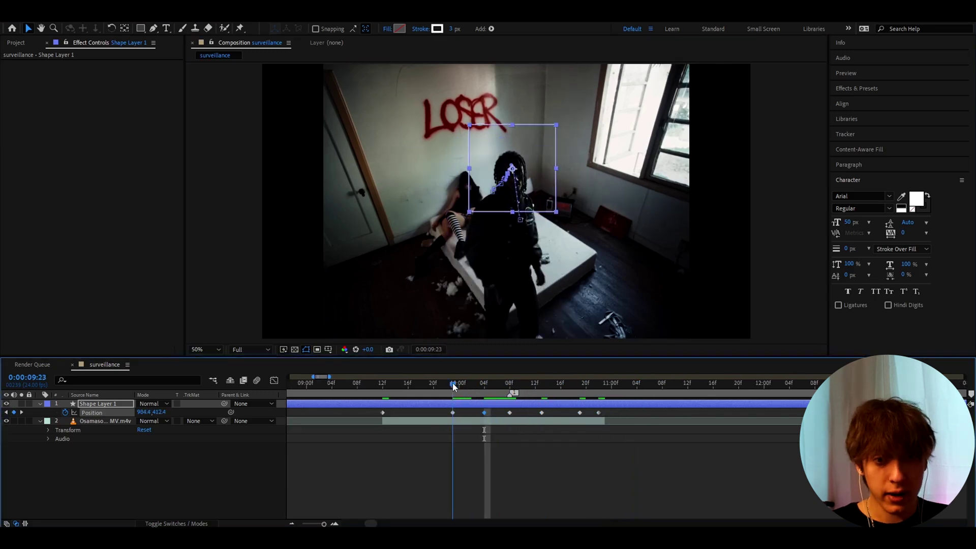
pyautogui.moveTo(454, 387); pyautogui.dragTo(510, 390)
pyautogui.click(498, 412)
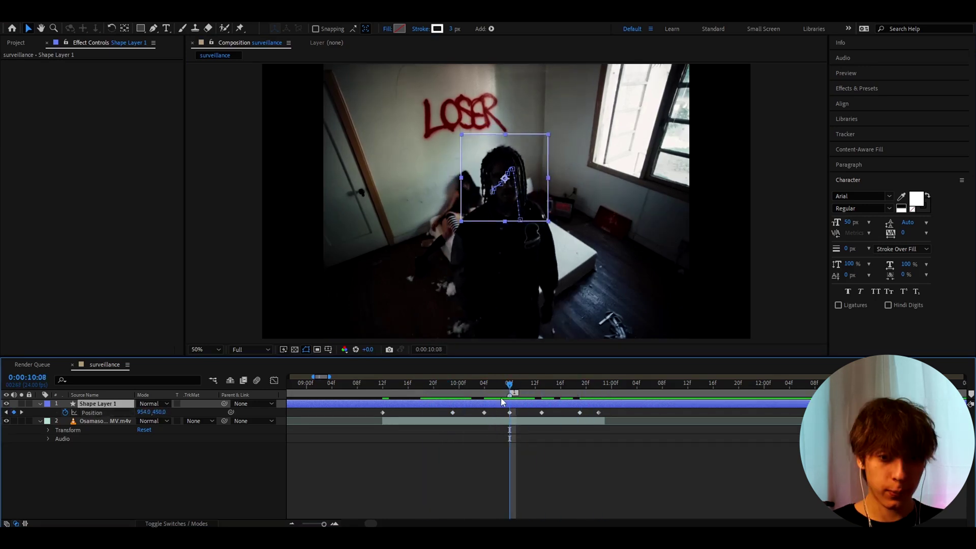
# - Duplicate both the footage layer and the square's shape layer
pyautogui.click(484, 422)
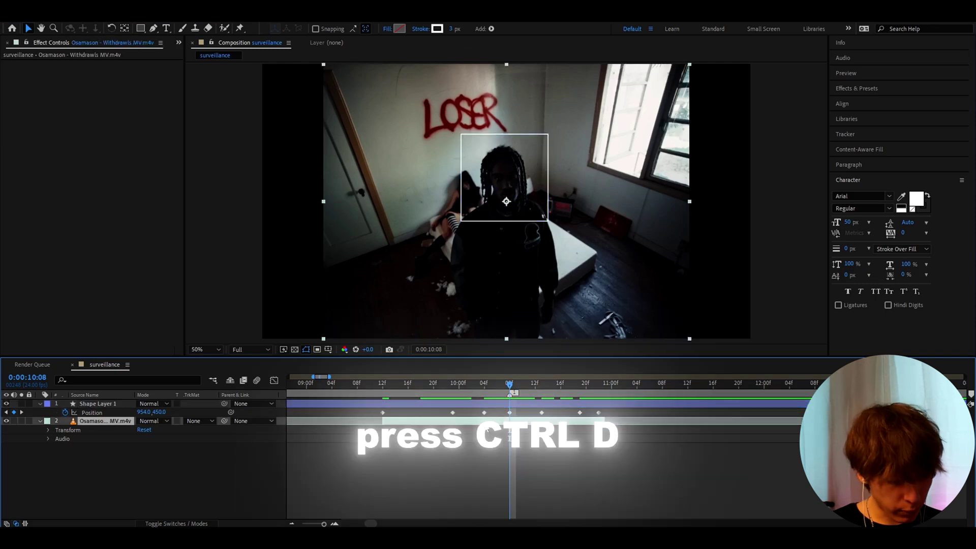
pyautogui.hotkey('ctrl', 'd')
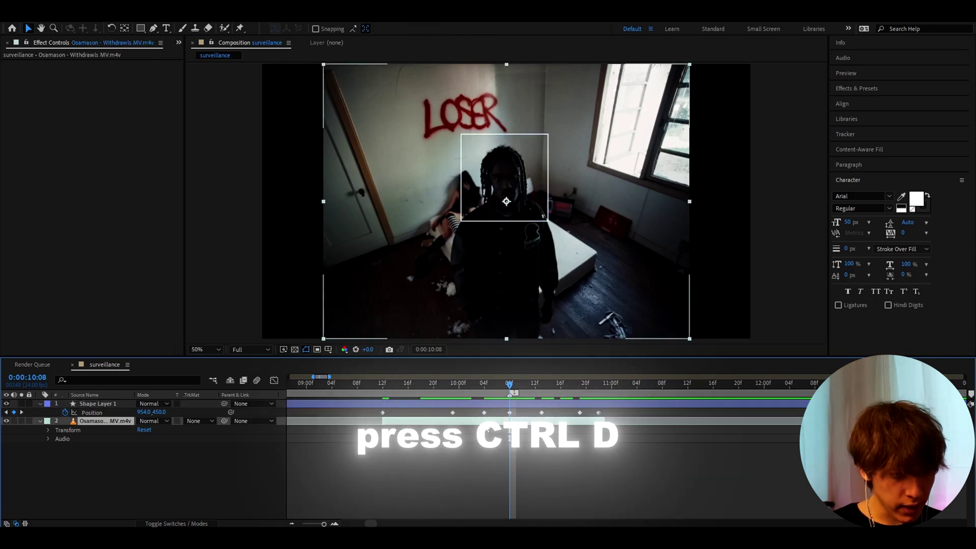
pyautogui.click(105, 430)
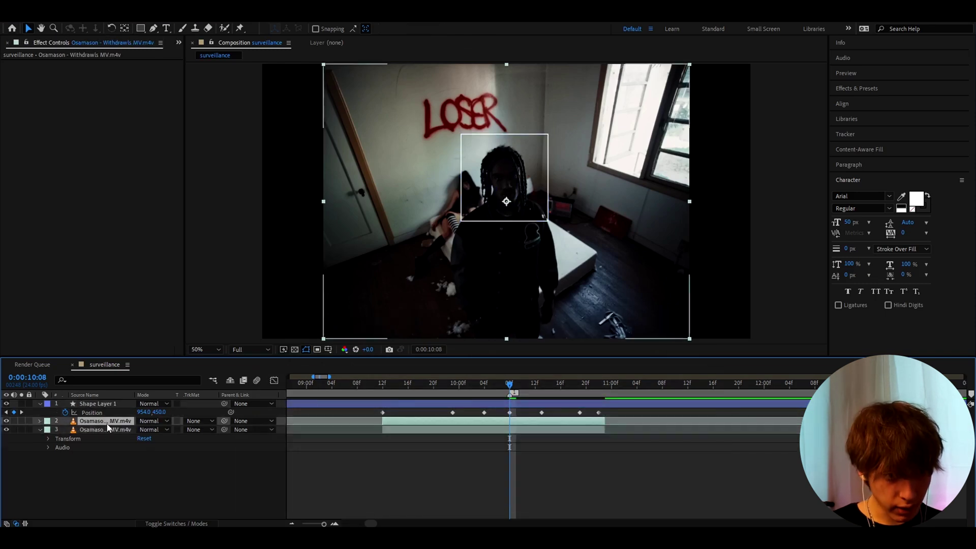
pyautogui.click(102, 404)
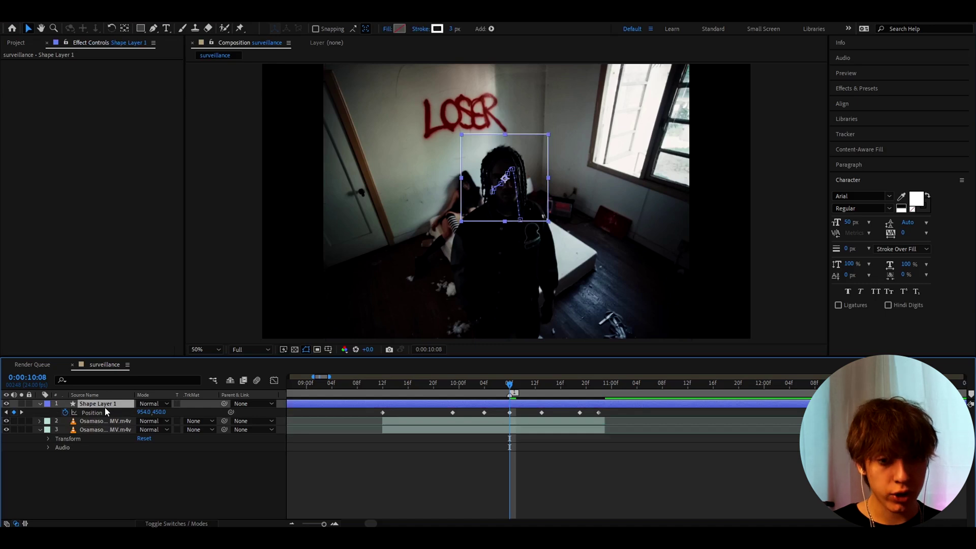
pyautogui.hotkey('ctrl', 'd')
pyautogui.click(101, 413)
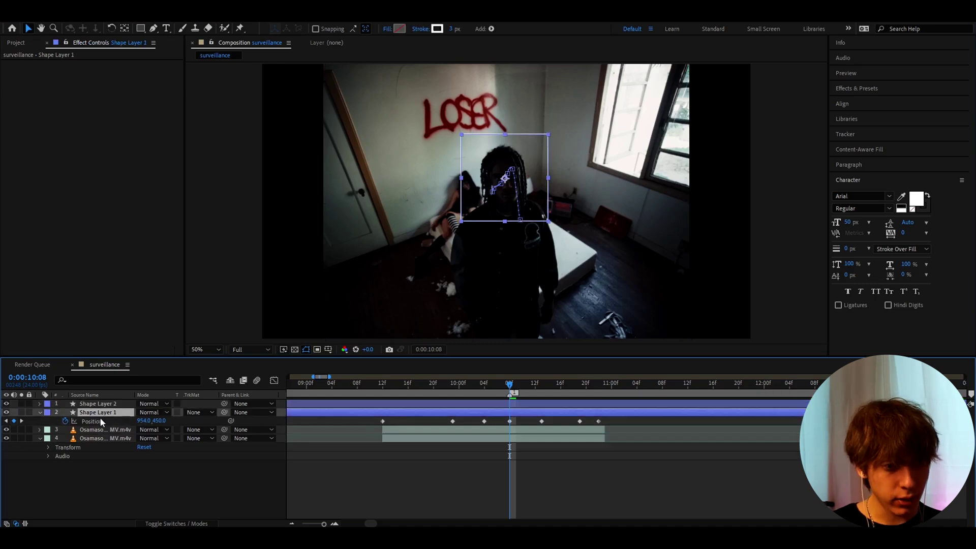
pyautogui.click(105, 429)
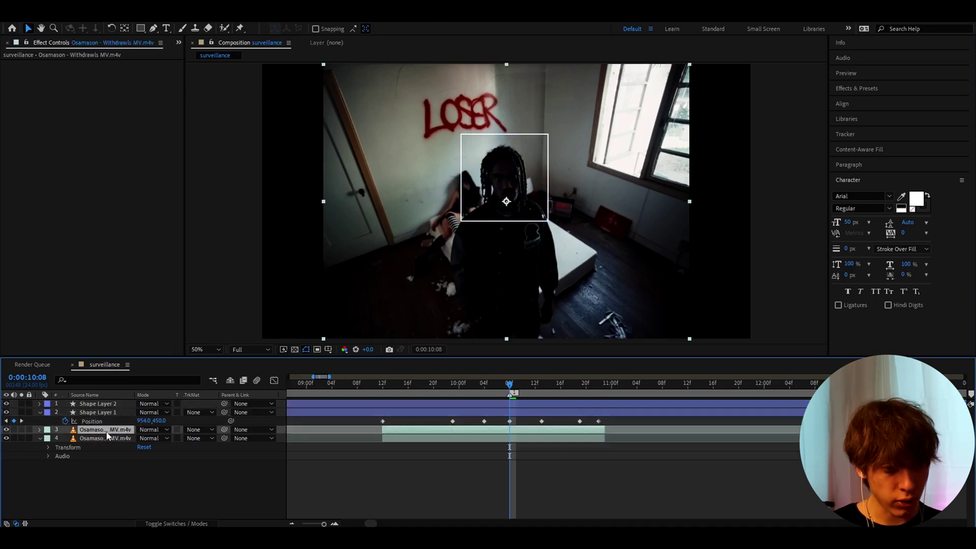
# - Show the TrkMat column and open the artist video layer's matte choices
pyautogui.click(172, 524)
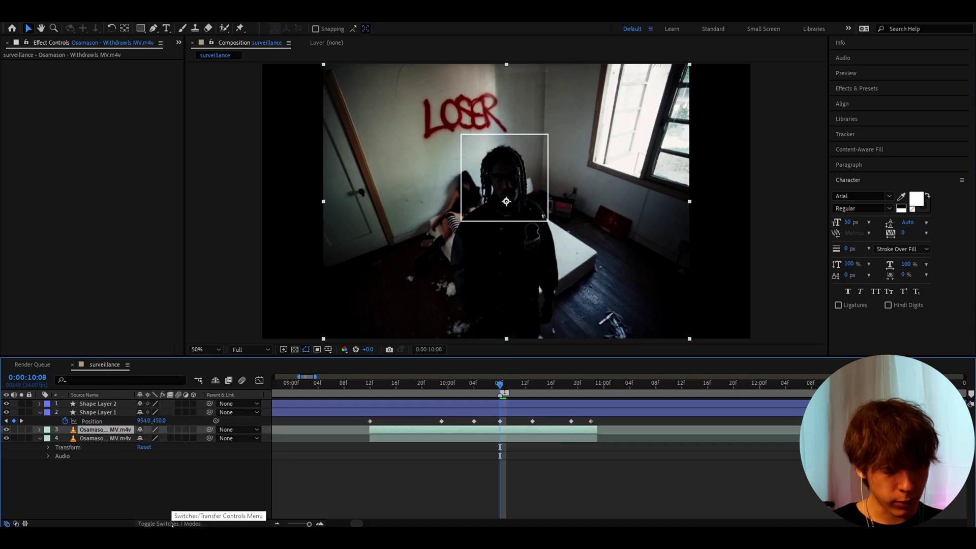
pyautogui.click(172, 524)
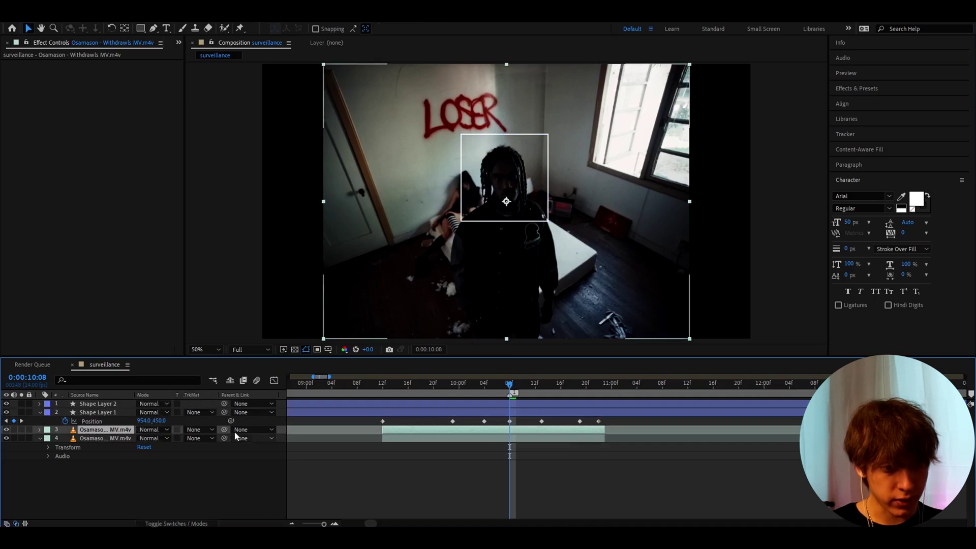
pyautogui.click(194, 430)
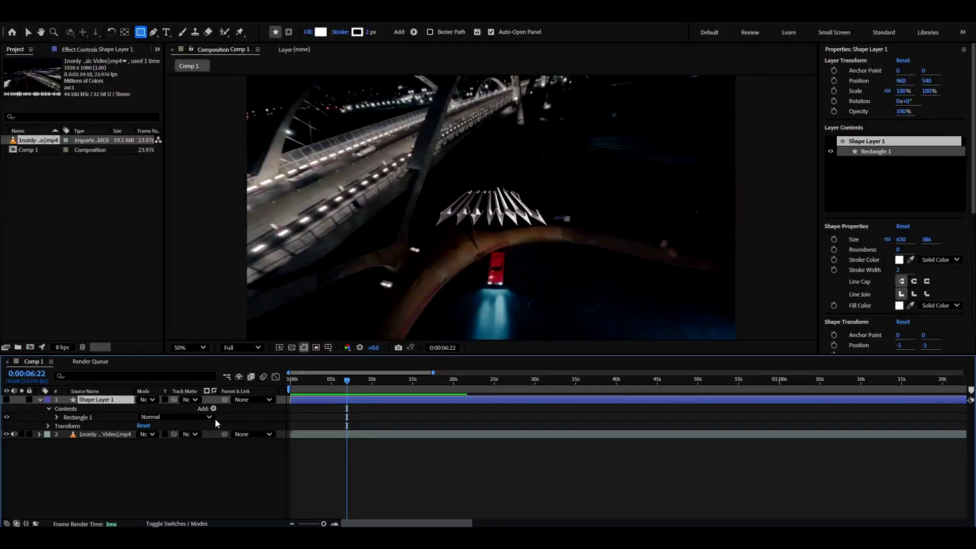
# - Set the 1nonly video layer's track matte to Alpha Matte 'Shape Layer 1'
pyautogui.click(412, 435)
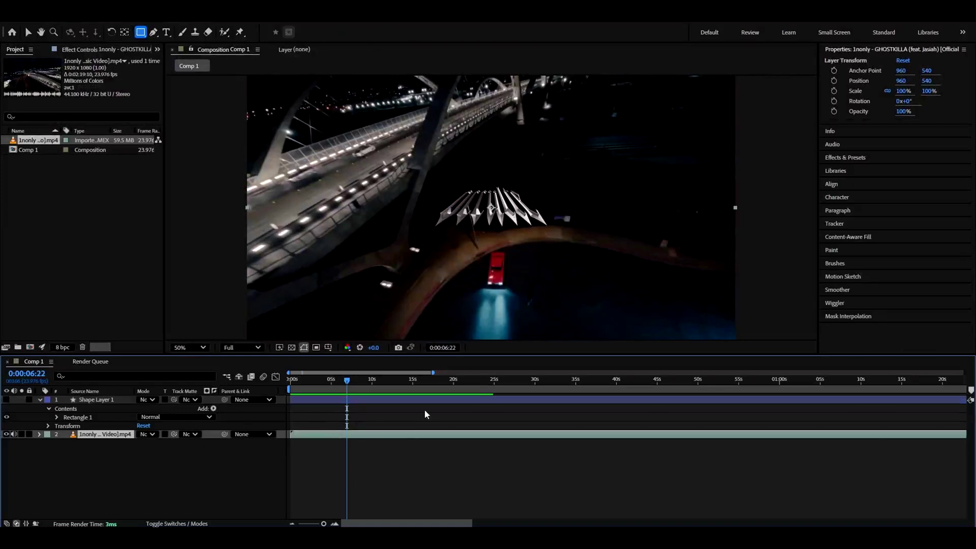
pyautogui.click(349, 405)
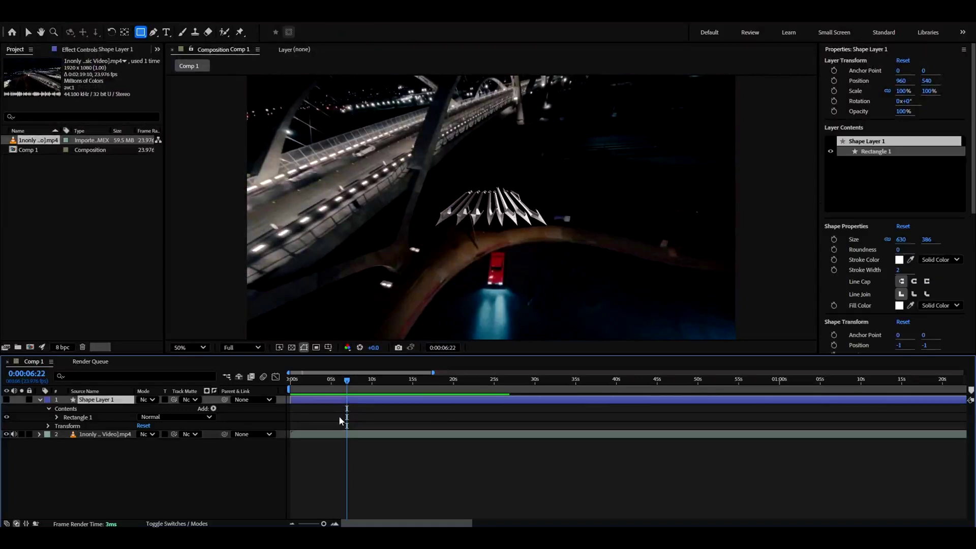
pyautogui.click(331, 450)
pyautogui.click(164, 524)
pyautogui.click(163, 524)
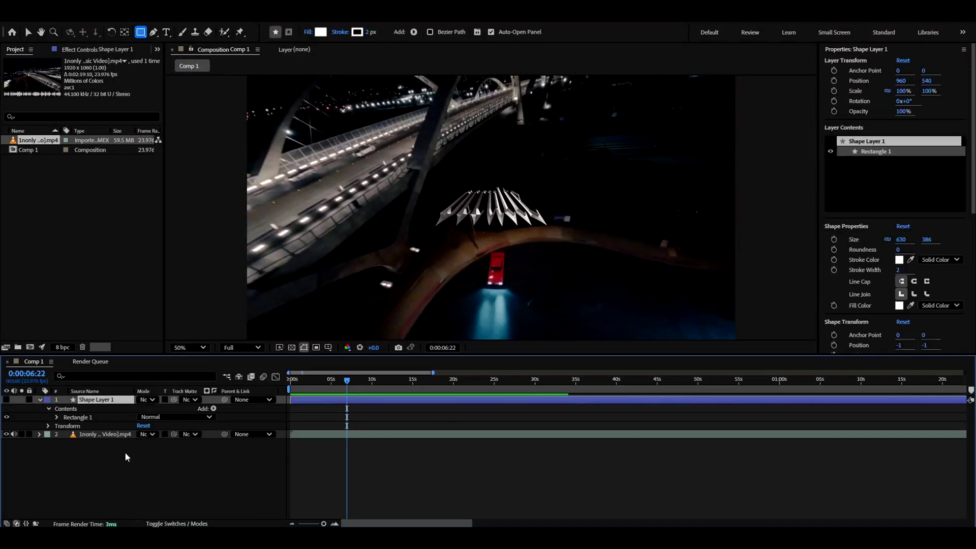
pyautogui.click(98, 435)
pyautogui.click(193, 435)
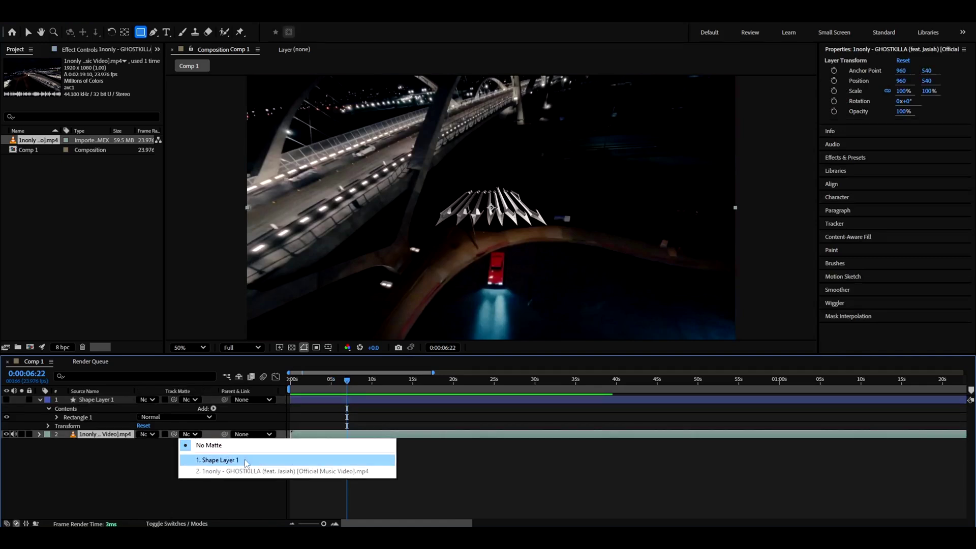
pyautogui.click(216, 461)
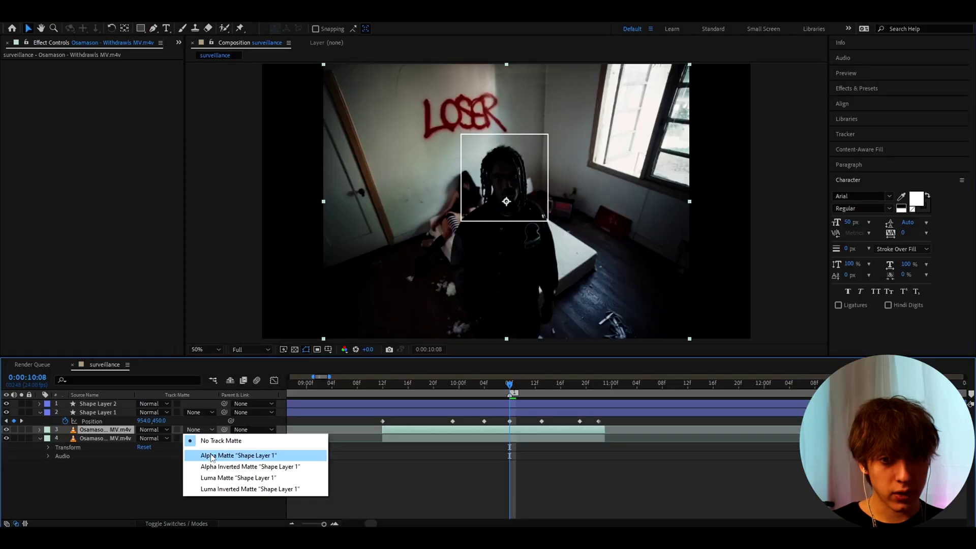
pyautogui.click(212, 454)
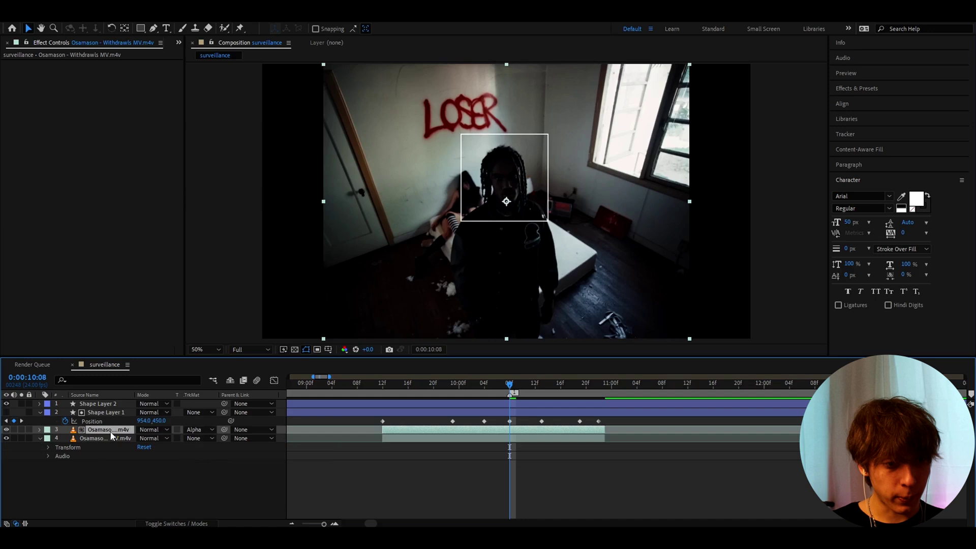
# - Hide layer 4, the bottom artist video, and select Shape Layer 1
pyautogui.click(57, 439)
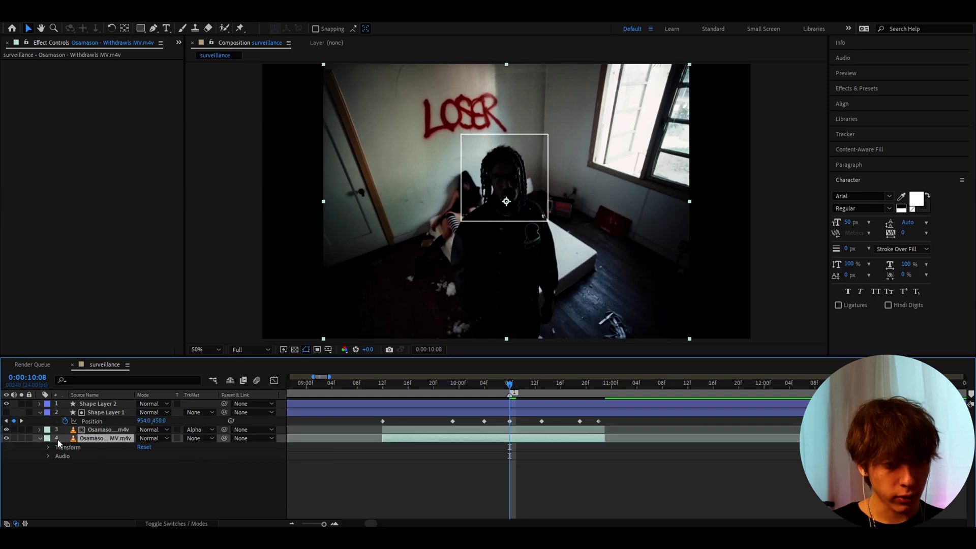
pyautogui.click(6, 438)
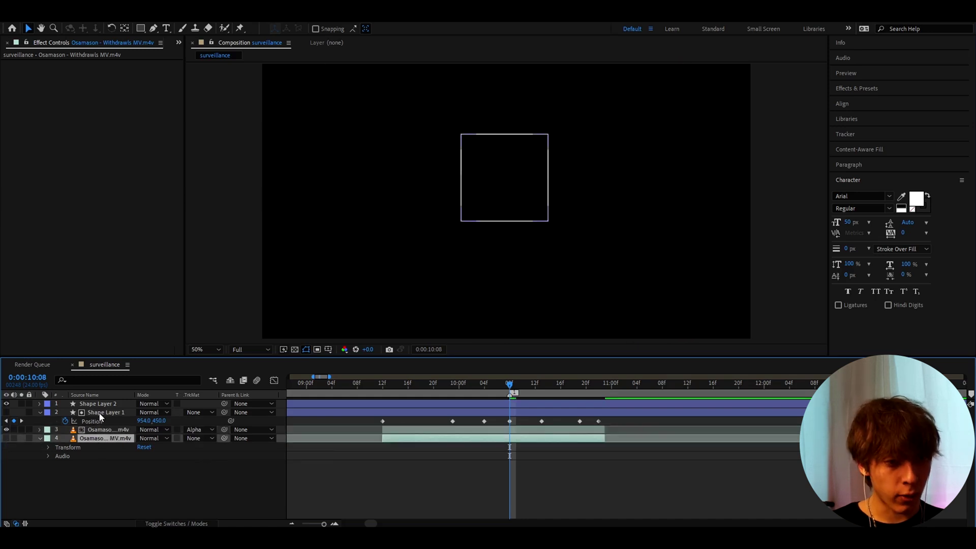
pyautogui.click(100, 415)
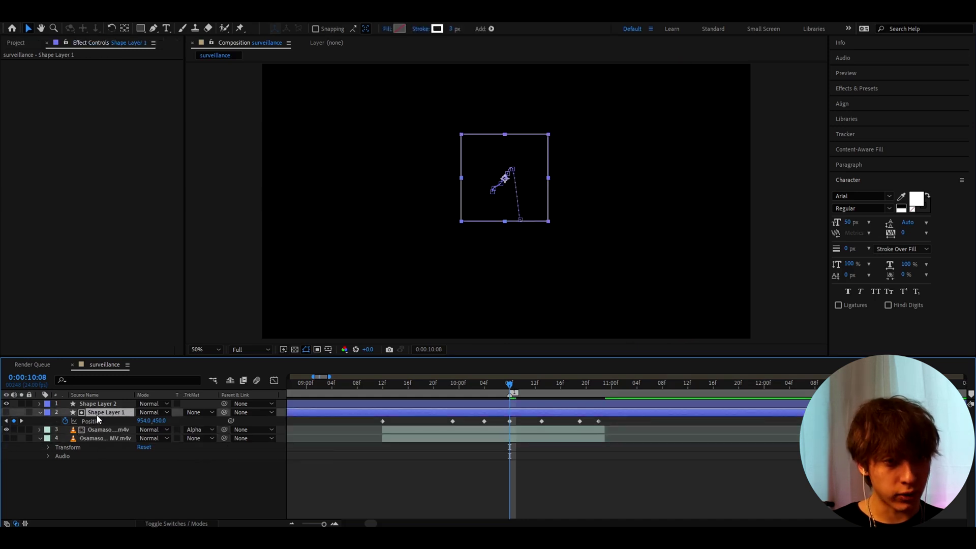
# - Switch the square's fill to Solid Color and scrub nearby frames to check the face shows
pyautogui.click(388, 29)
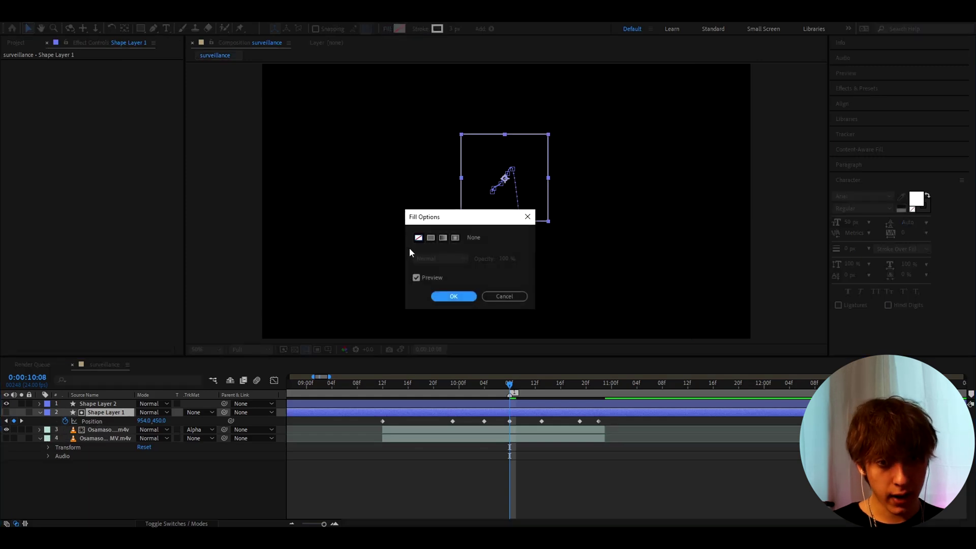
pyautogui.click(431, 238)
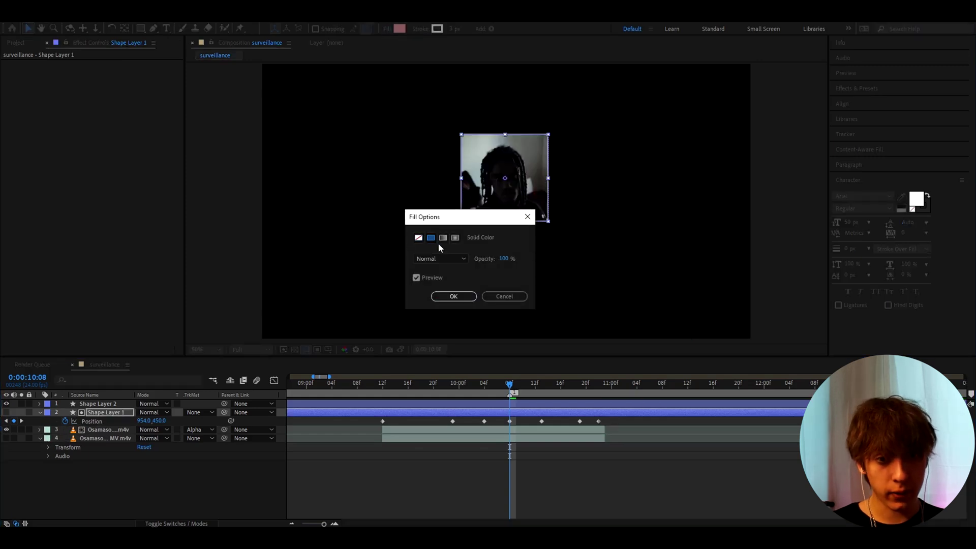
pyautogui.click(452, 296)
pyautogui.click(410, 429)
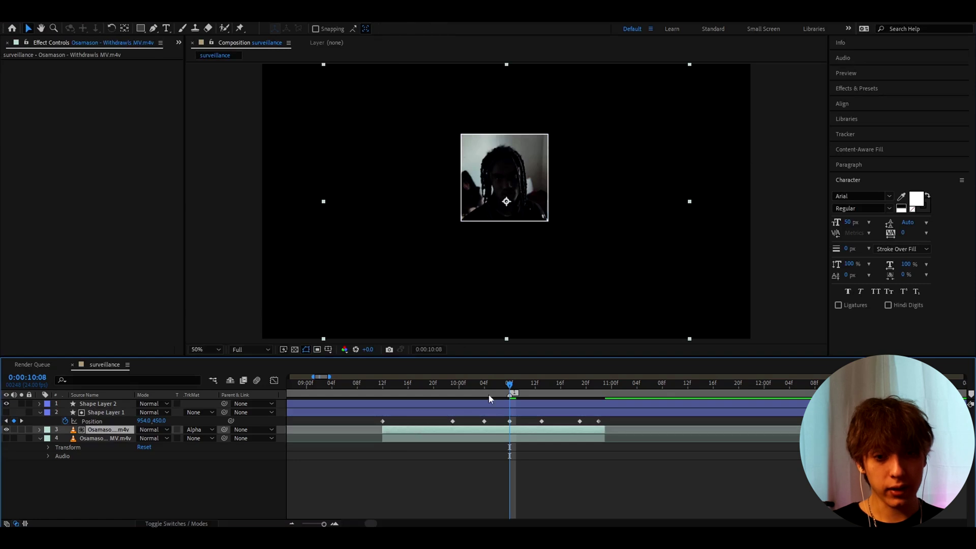
pyautogui.moveTo(489, 395); pyautogui.dragTo(510, 390)
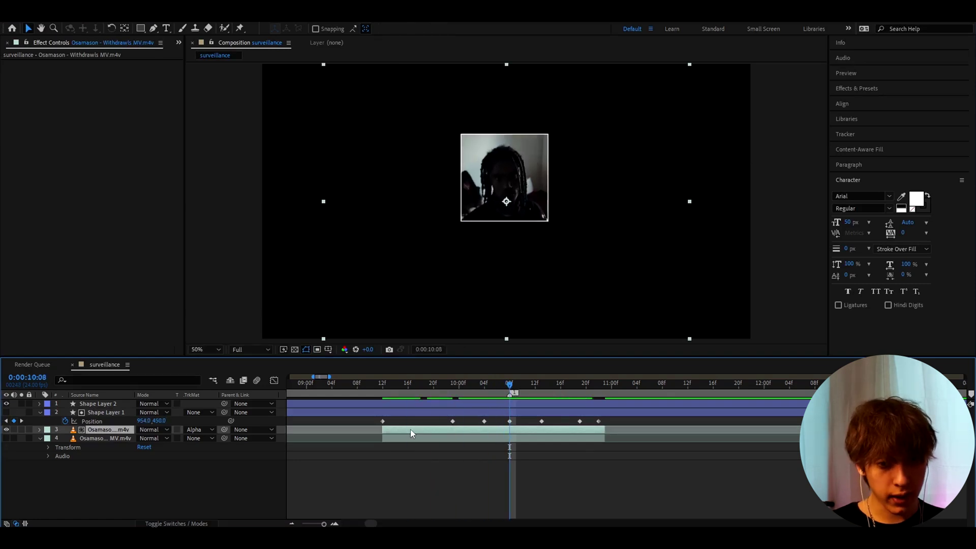
pyautogui.click(77, 431)
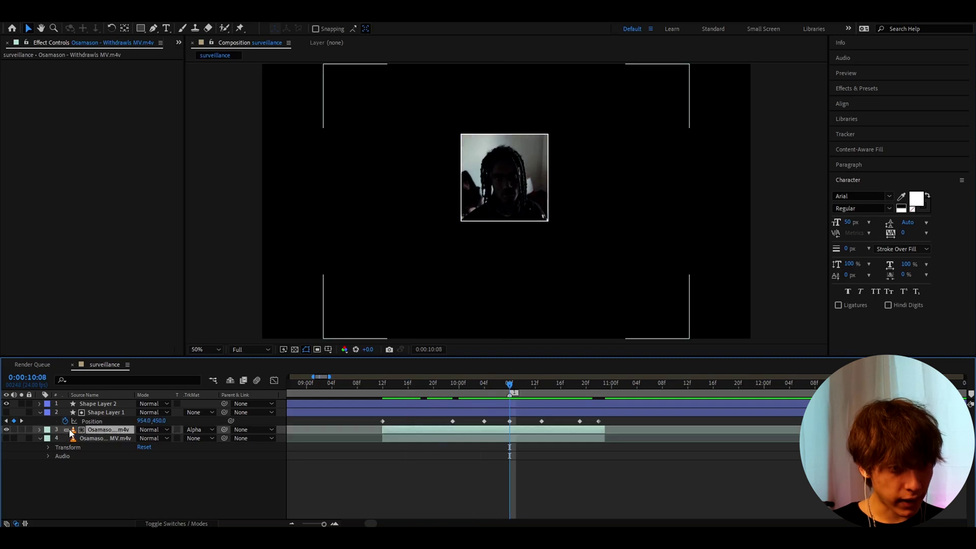
pyautogui.click(105, 412)
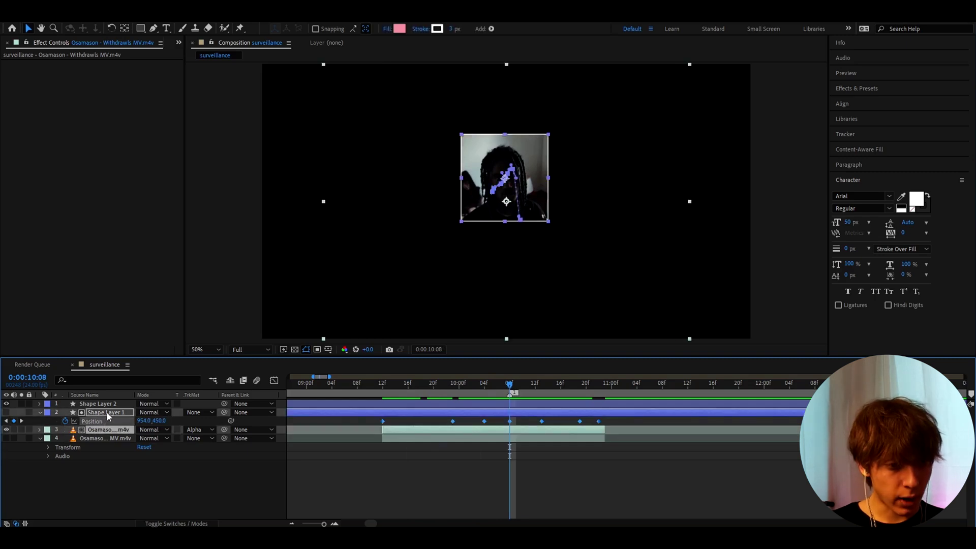
# - Pre-compose Shape Layer 1 with its matted video into a precomp named 'cube'
pyautogui.rightClick(107, 413)
pyautogui.click(144, 357)
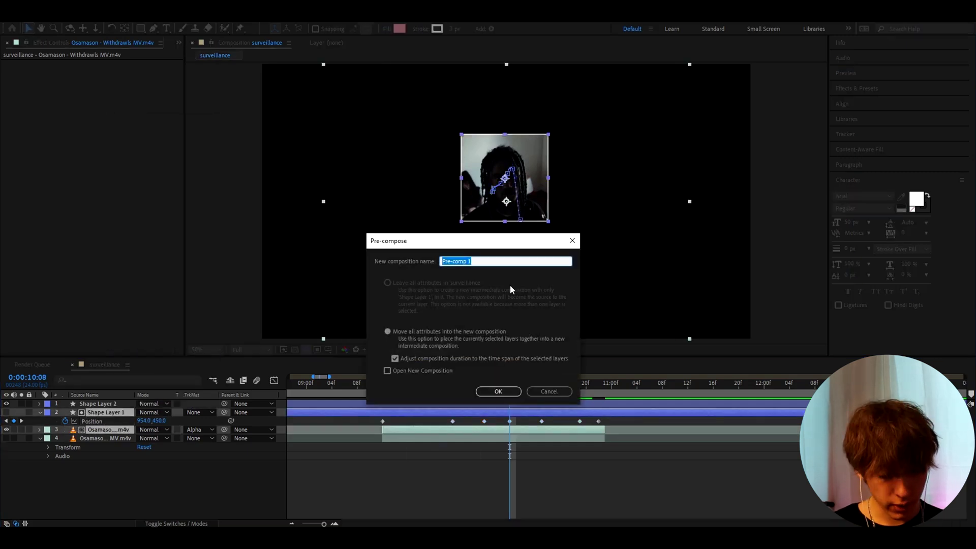
pyautogui.write('cube')
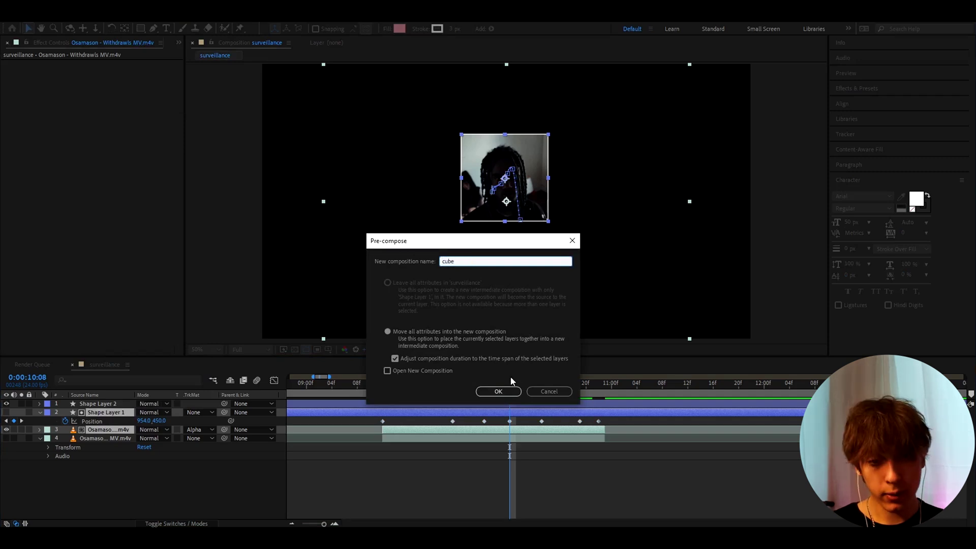
pyautogui.click(498, 393)
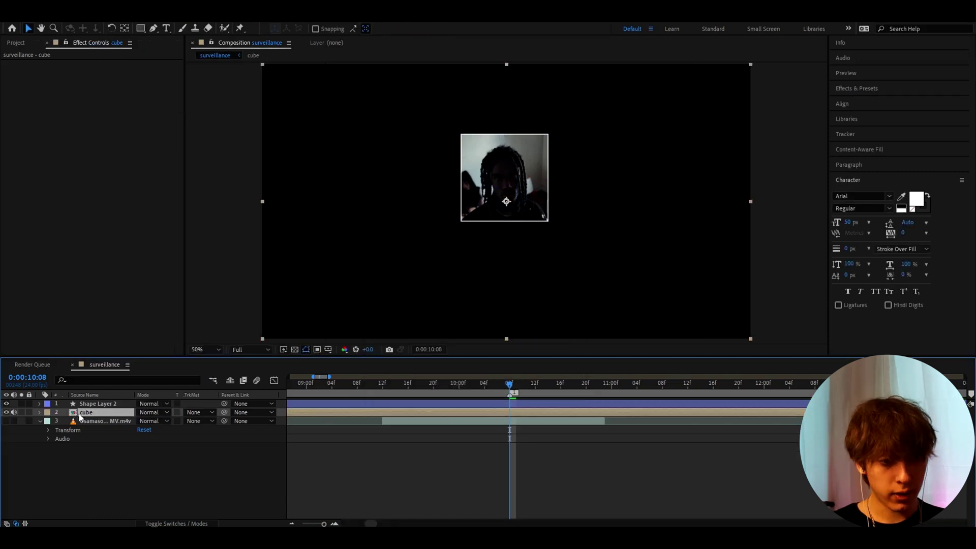
# - Make the room video visible again behind the cube and check later frames
pyautogui.click(6, 421)
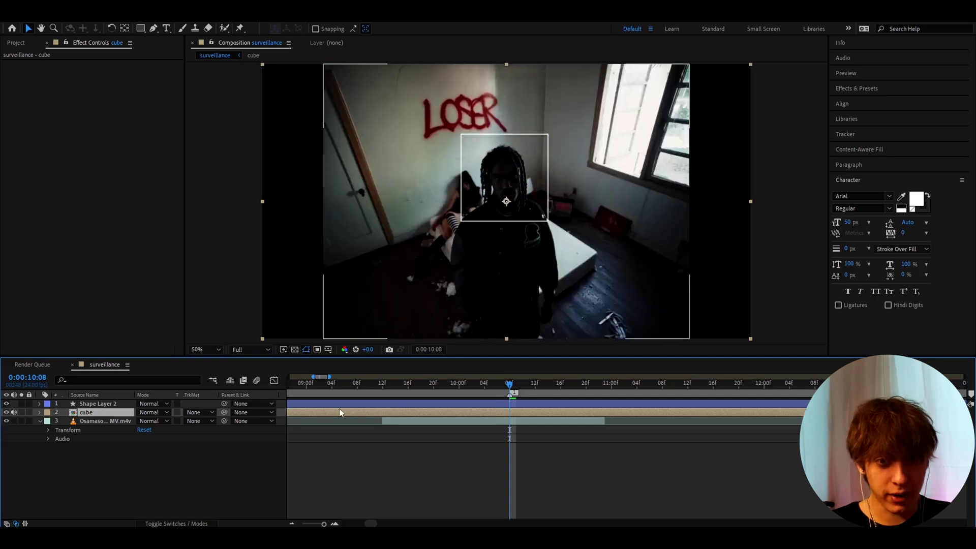
pyautogui.moveTo(566, 385); pyautogui.dragTo(508, 379)
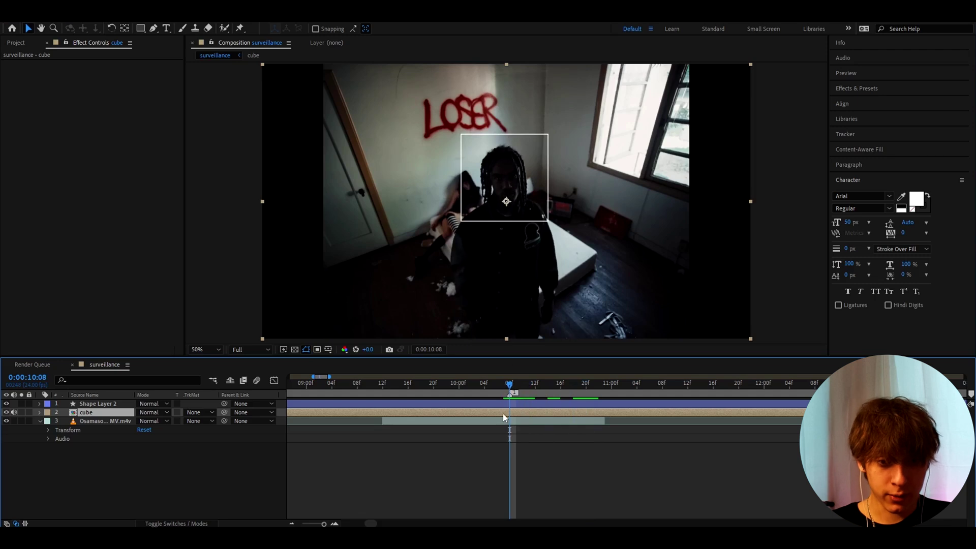
pyautogui.moveTo(502, 411); pyautogui.dragTo(487, 402)
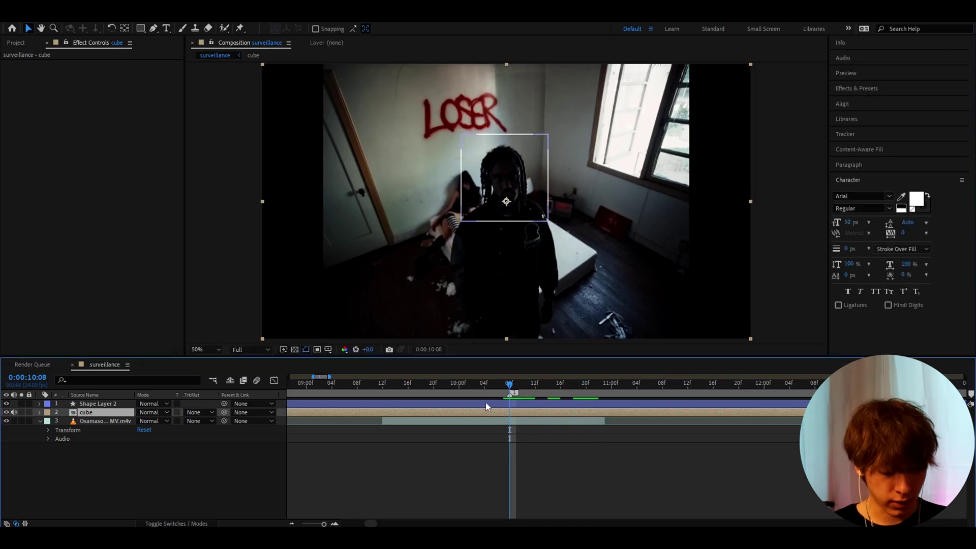
# - Apply Noise to the cube with Amount of Noise 15% and colour noise turned off
pyautogui.hotkey('ctrl', 'space')
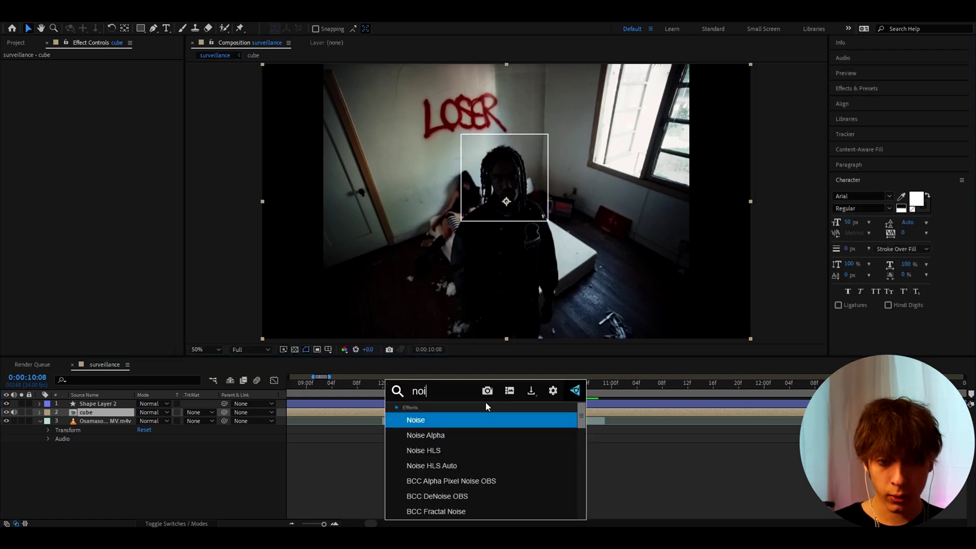
pyautogui.write('se')
pyautogui.press('Return')
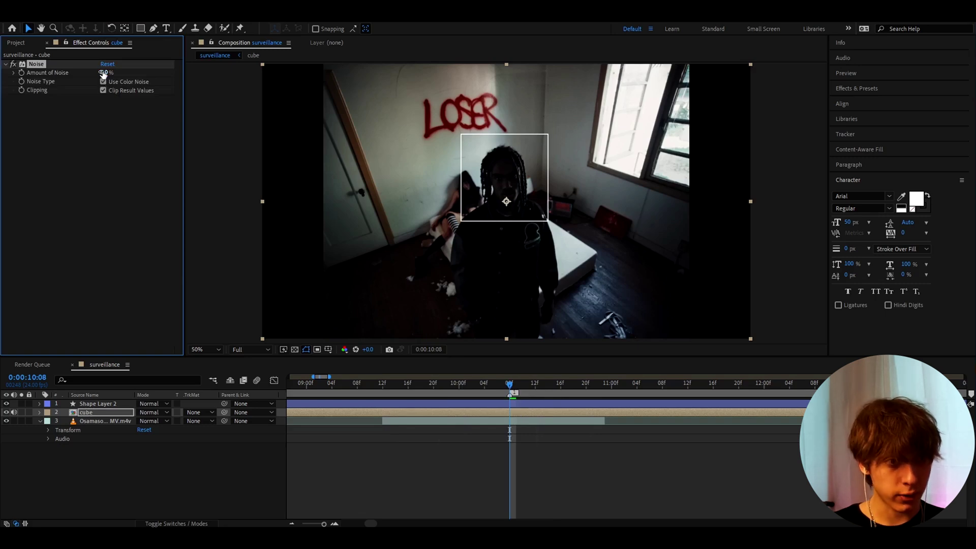
pyautogui.moveTo(104, 72); pyautogui.dragTo(150, 70)
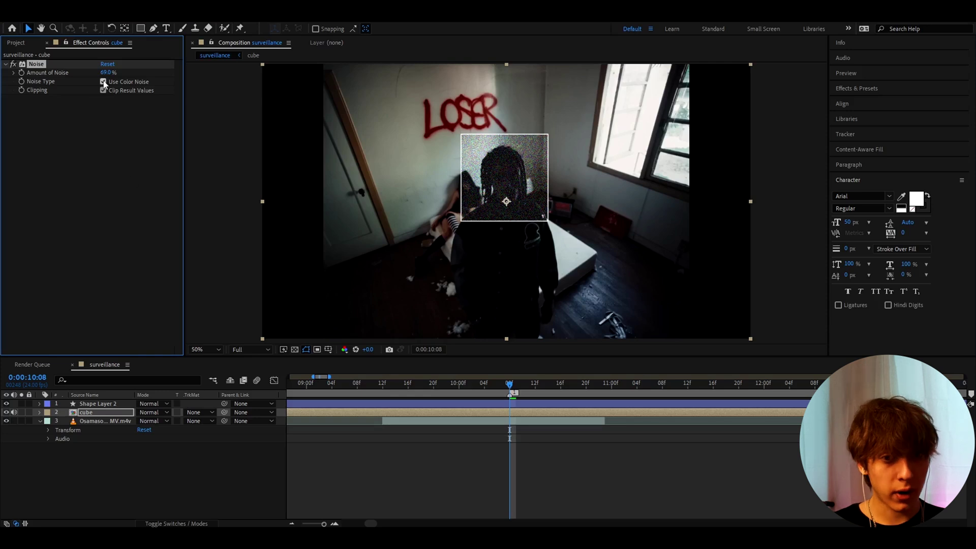
pyautogui.click(104, 82)
pyautogui.click(108, 72)
pyautogui.write('15')
pyautogui.press('Return')
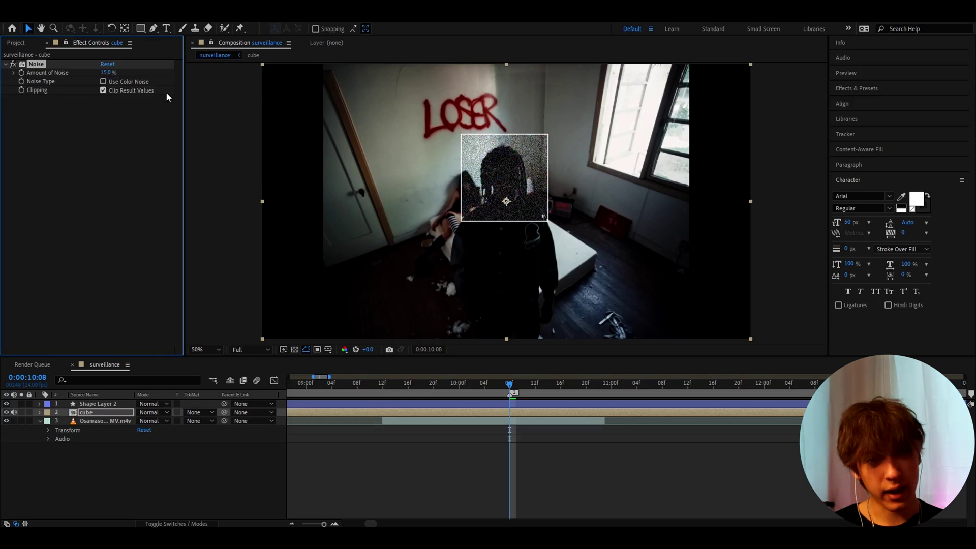
pyautogui.click(490, 485)
# - Apply an Invert effect to the cube layer, initially set to the Luminance channel
pyautogui.click(492, 415)
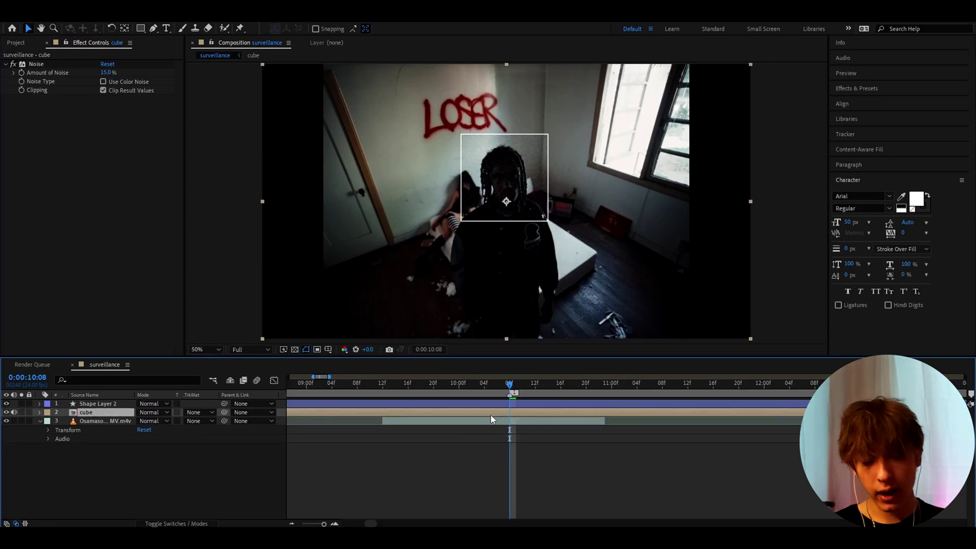
pyautogui.hotkey('ctrl', 'space')
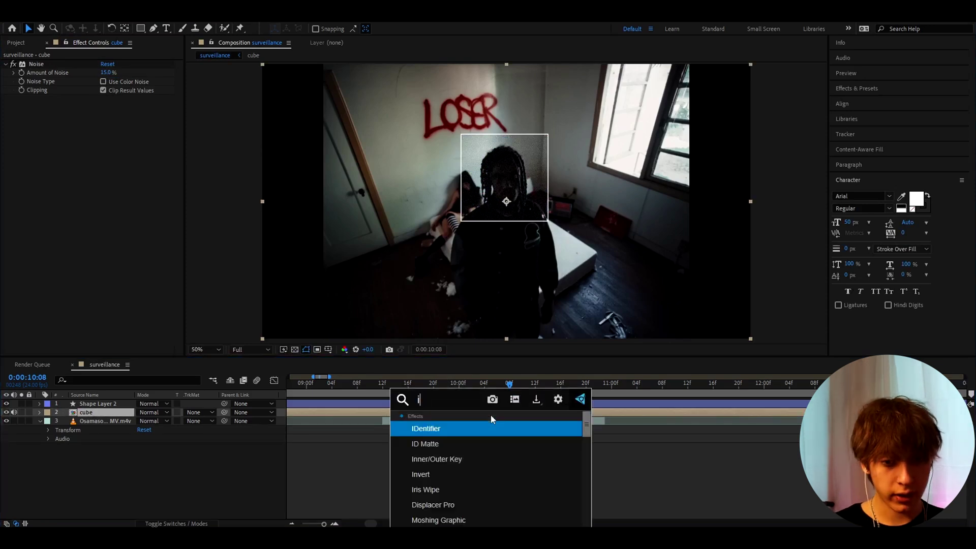
pyautogui.write('in')
pyautogui.click(440, 444)
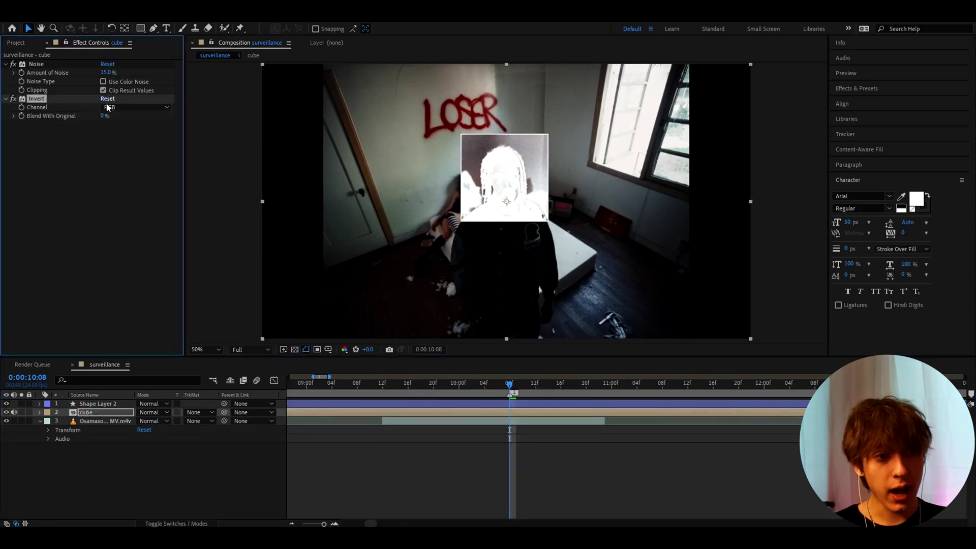
pyautogui.click(136, 106)
pyautogui.click(135, 225)
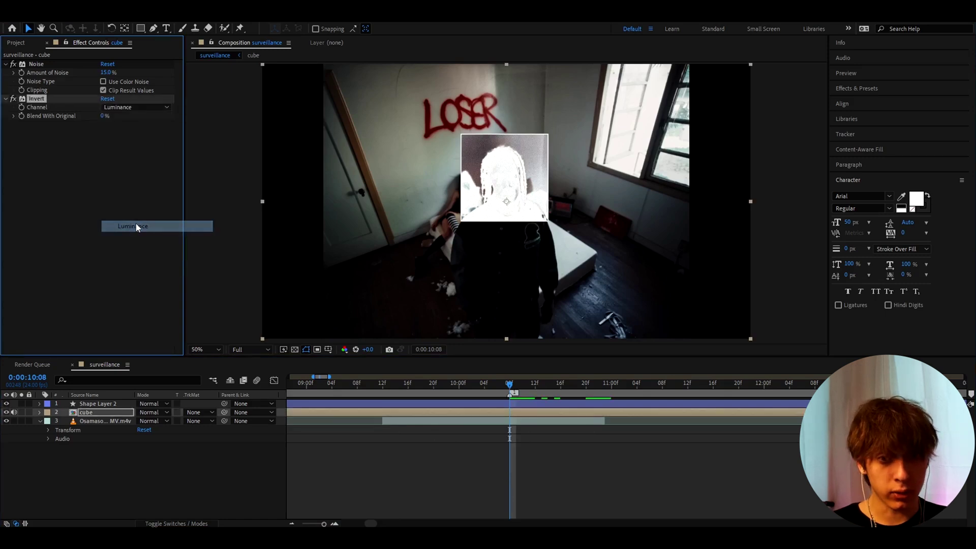
# - Move Invert above Noise in the effect stack and switch its channel to Green
pyautogui.click(36, 100)
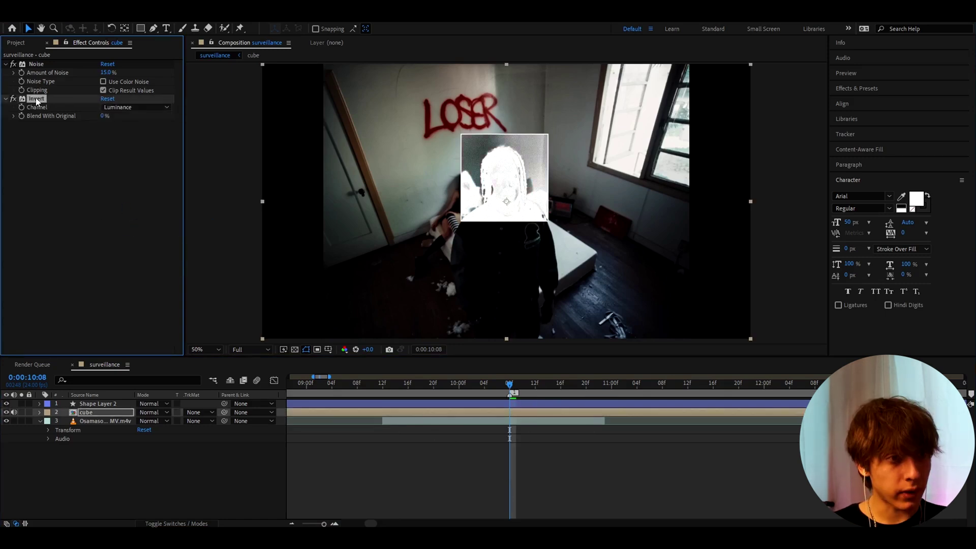
pyautogui.moveTo(36, 100); pyautogui.dragTo(56, 66)
pyautogui.click(122, 74)
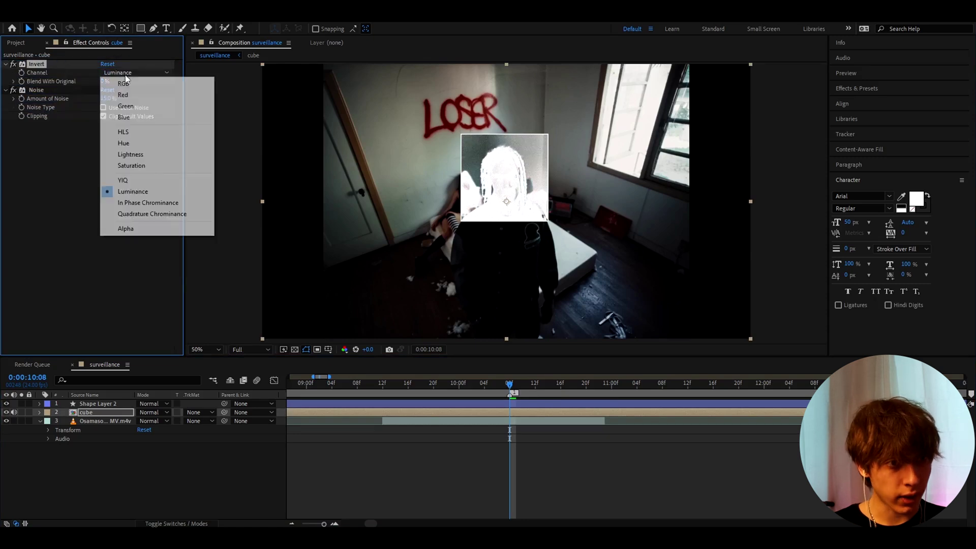
pyautogui.click(137, 108)
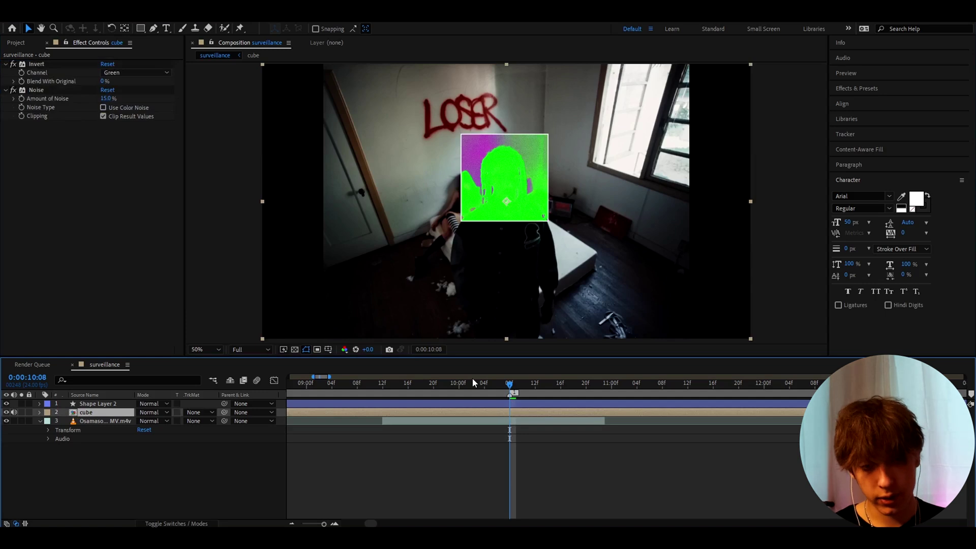
# - Apply S_Invert to the cube clip with Offset Darks at -1.850, then preview the look
pyautogui.hotkey('ctrl', 'space')
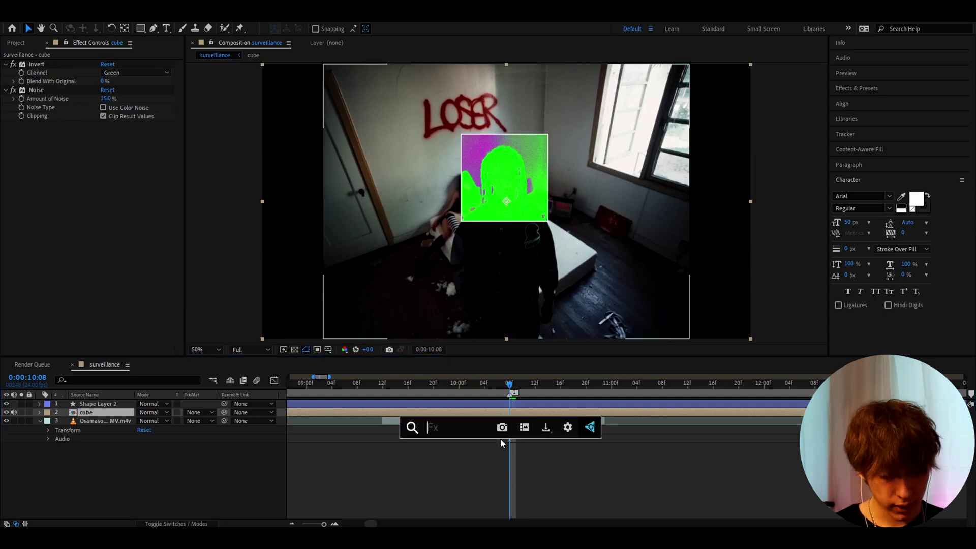
pyautogui.write('s_invert')
pyautogui.press('Return')
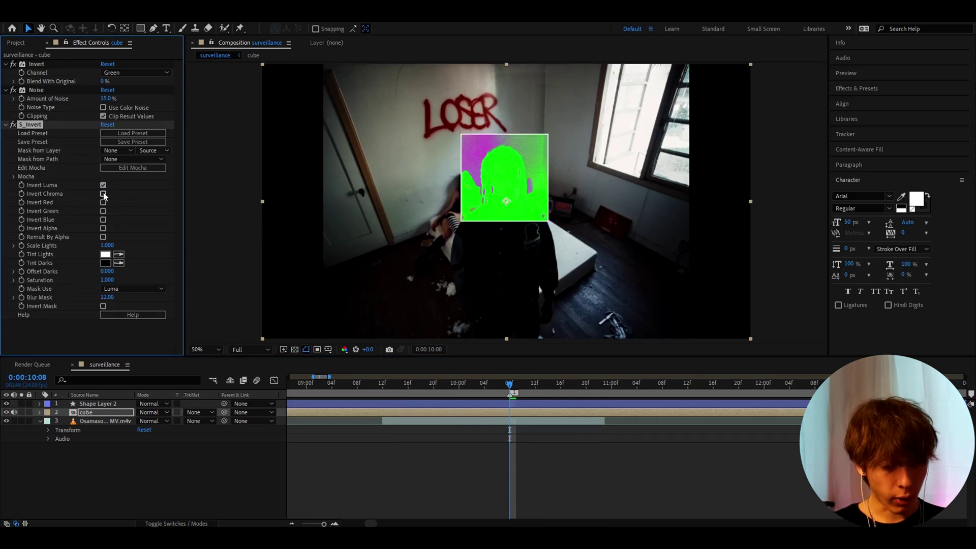
pyautogui.click(108, 272)
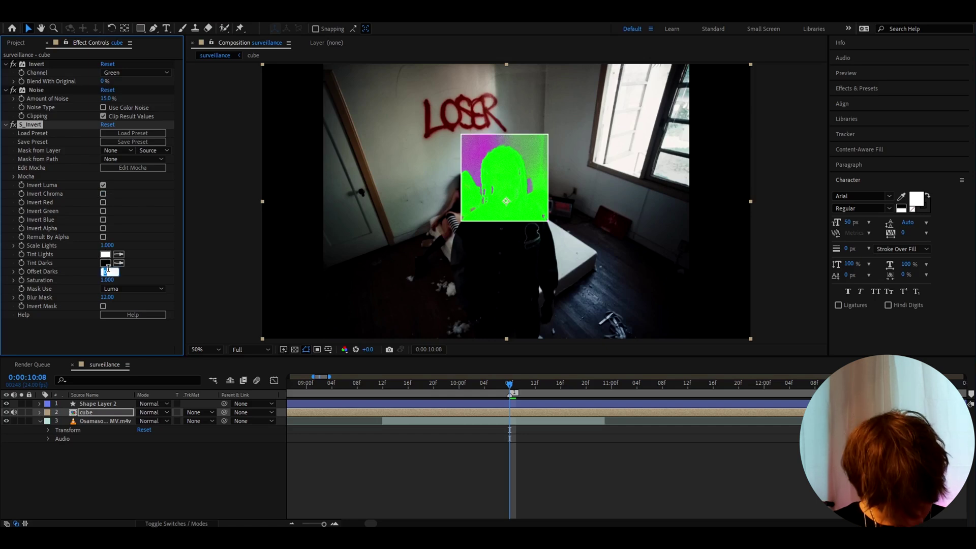
pyautogui.write('-')
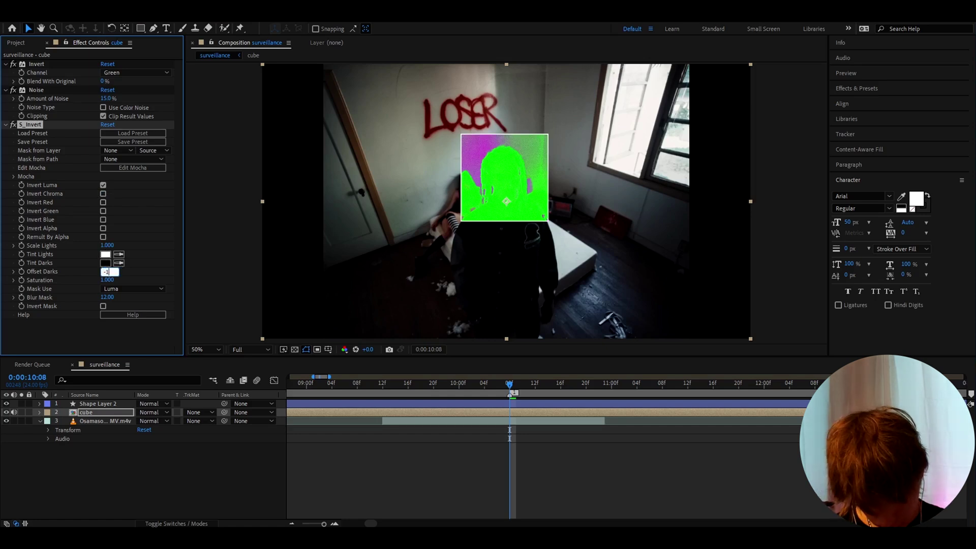
pyautogui.write('1.85')
pyautogui.press('Return')
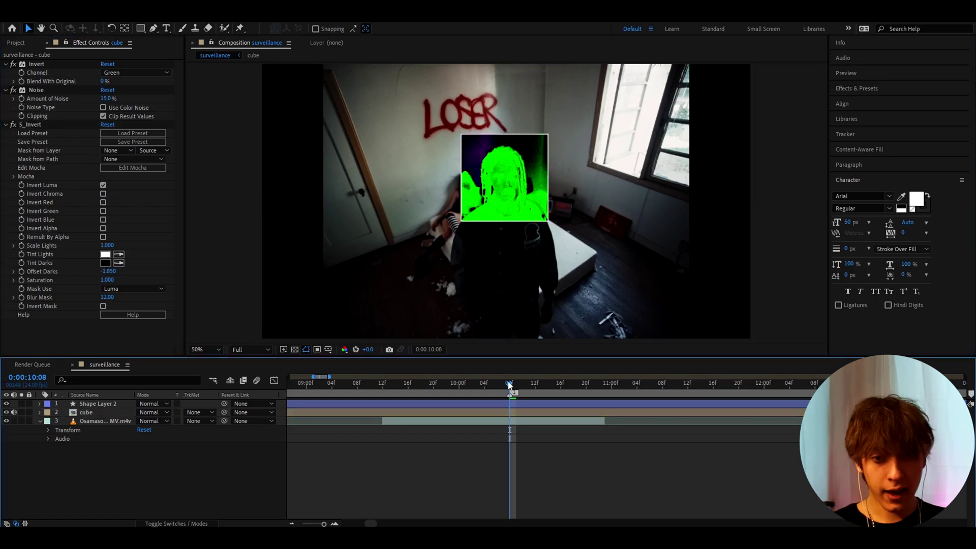
pyautogui.moveTo(510, 384)
pyautogui.mouseDown()
pyautogui.moveTo(586, 384)
pyautogui.moveTo(435, 384)
pyautogui.moveTo(516, 384)
pyautogui.mouseUp()
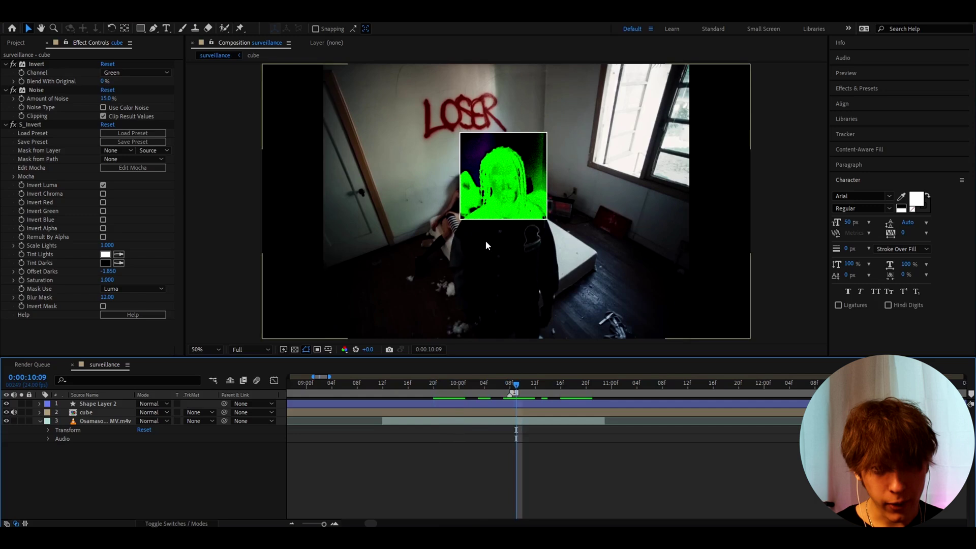
# - Step back to 10:08 and delete the original Invert effect from the cube layer
pyautogui.click(487, 246)
pyautogui.press('pageup')
pyautogui.click(49, 69)
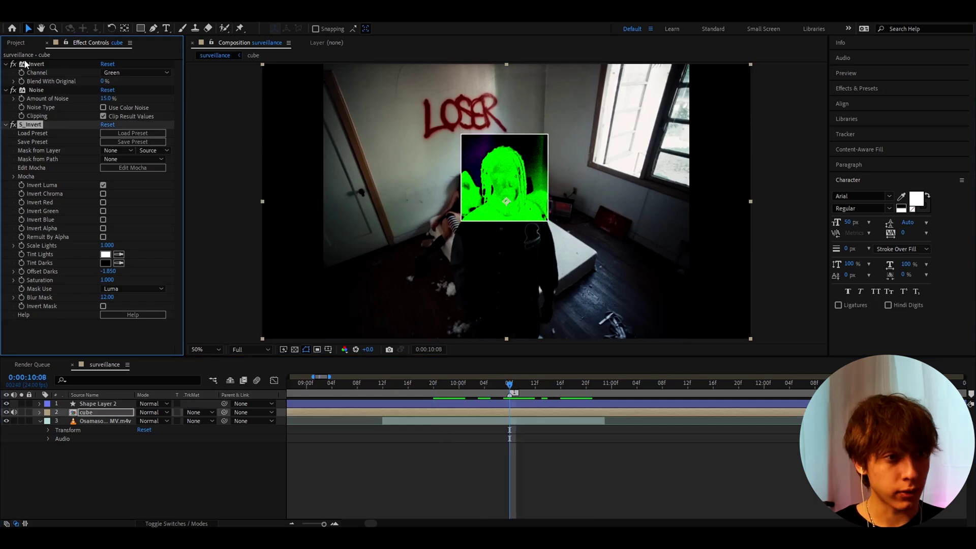
pyautogui.click(36, 64)
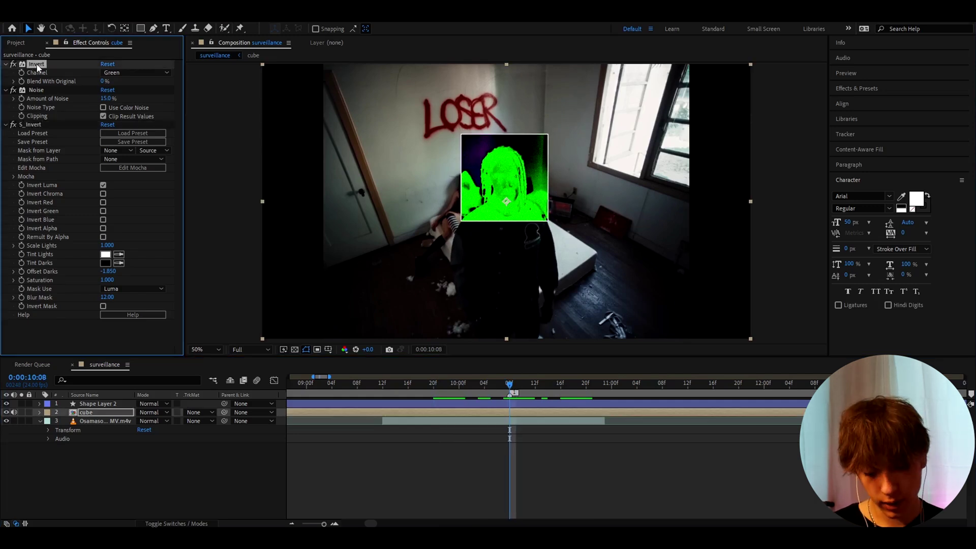
pyautogui.press('Delete')
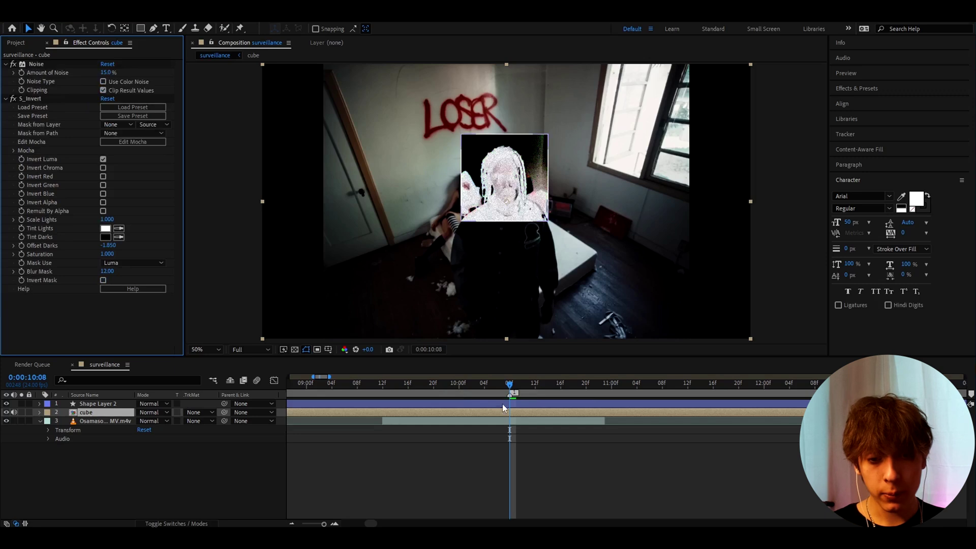
pyautogui.click(507, 447)
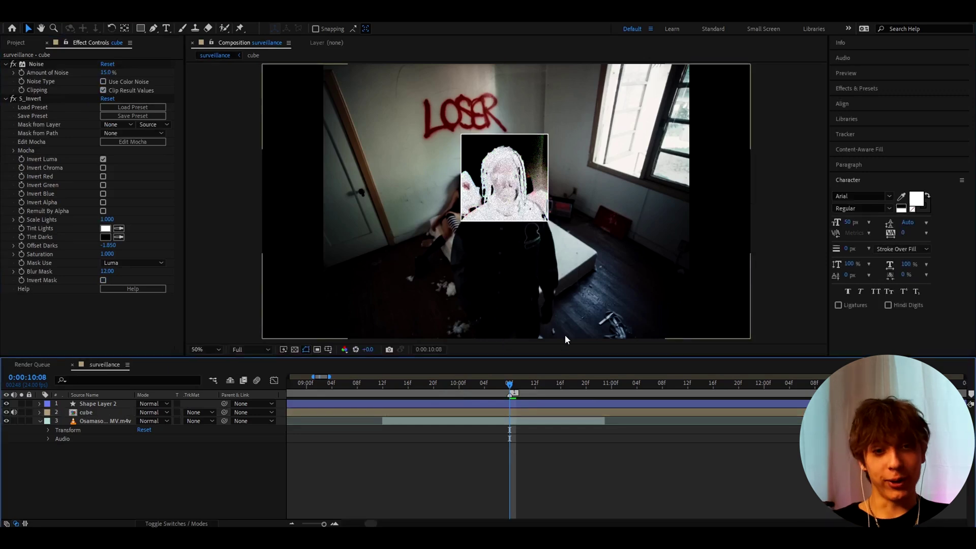
pyautogui.click(523, 414)
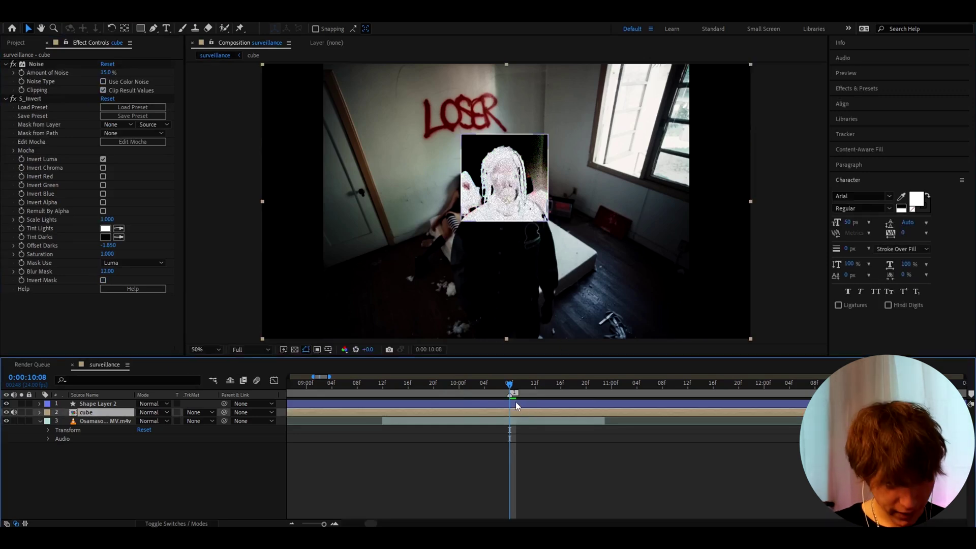
# - Add S_BlurChroma to the cube layer, setting Blur Chroma 188 and Blur Luminance 4
pyautogui.hotkey('ctrl', 'space')
pyautogui.write('s_blurc')
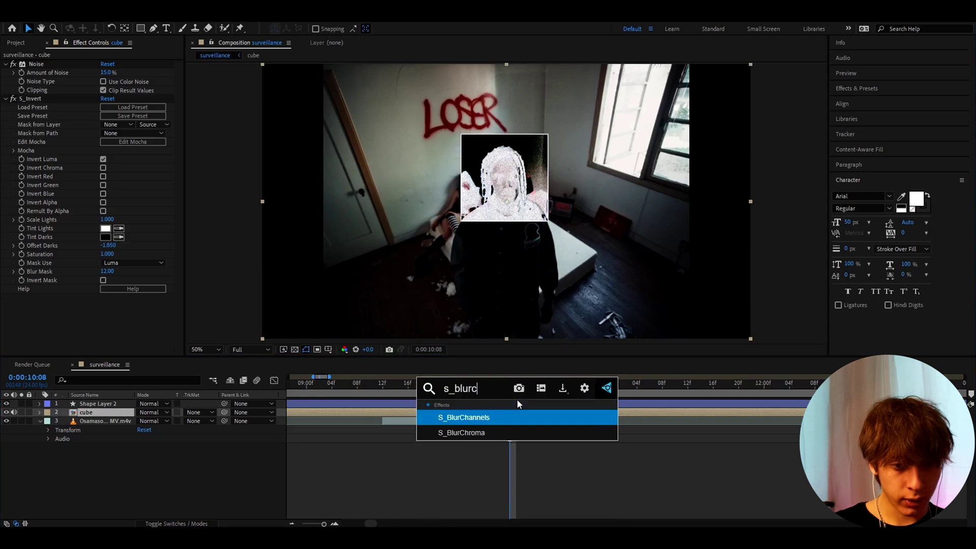
pyautogui.write('h')
pyautogui.press('Down')
pyautogui.press('Return')
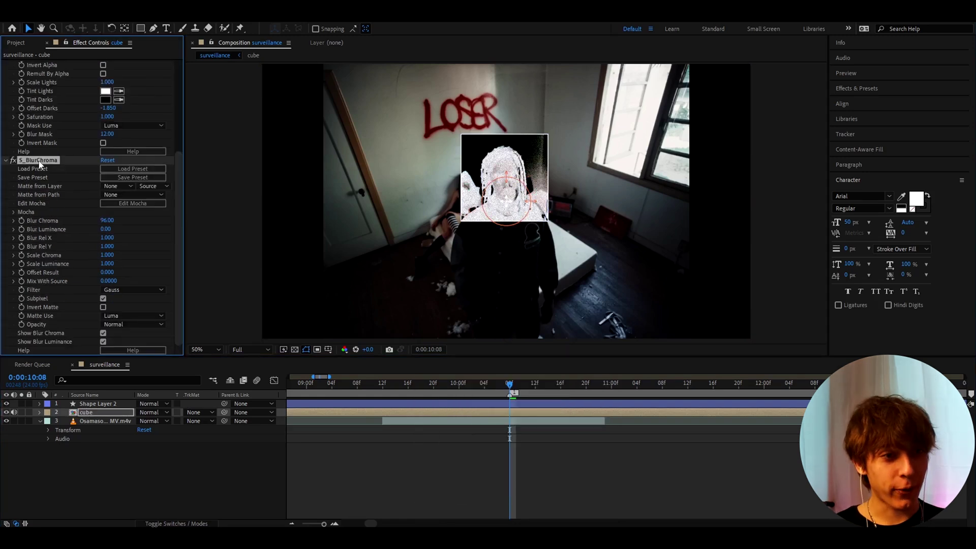
pyautogui.scroll(5, 39, 163)
pyautogui.scroll(-4, 36, 161)
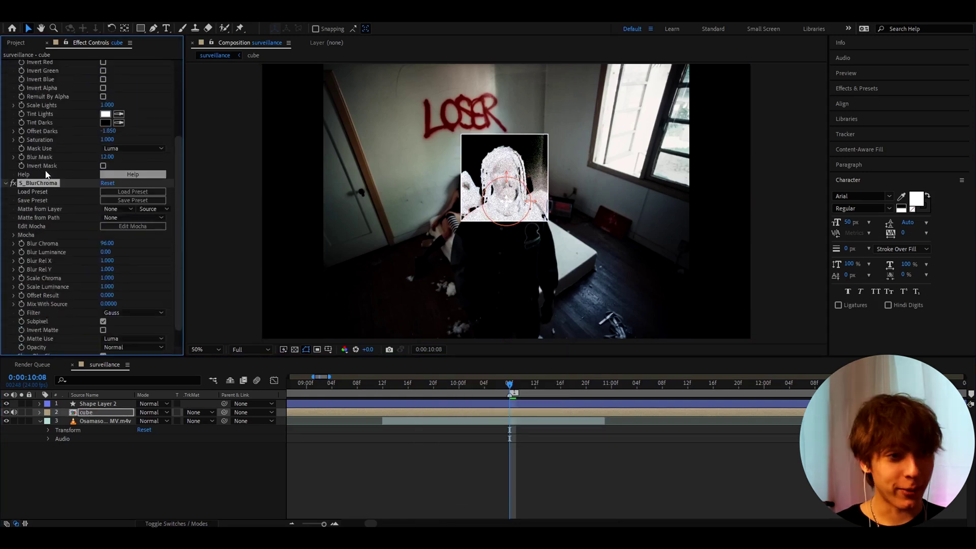
pyautogui.click(108, 244)
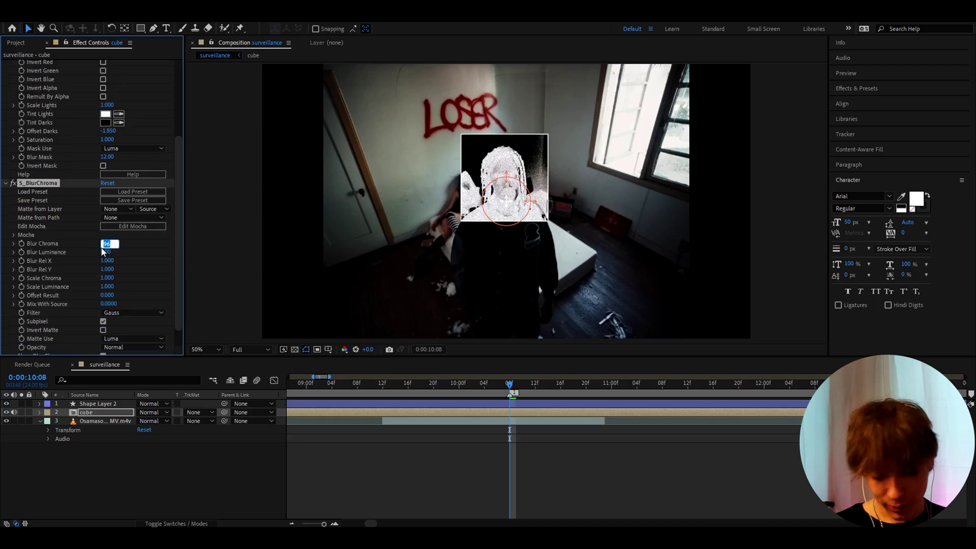
pyautogui.write('1')
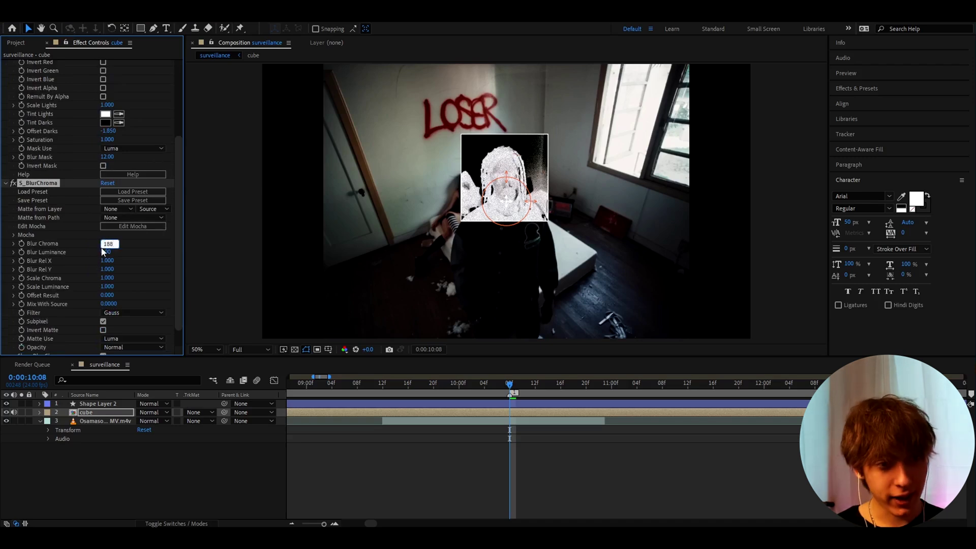
pyautogui.write('88')
pyautogui.click(105, 253)
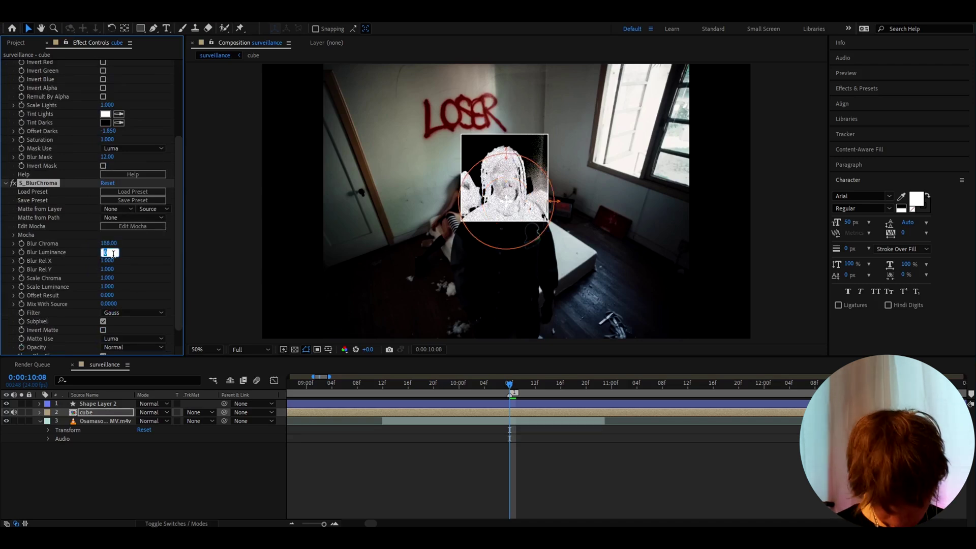
pyautogui.write('4')
pyautogui.press('Return')
pyautogui.hotkey('ctrl', 'space')
# - Add Signal to the cube clip and switch off its Luma modulation
pyautogui.write('signal')
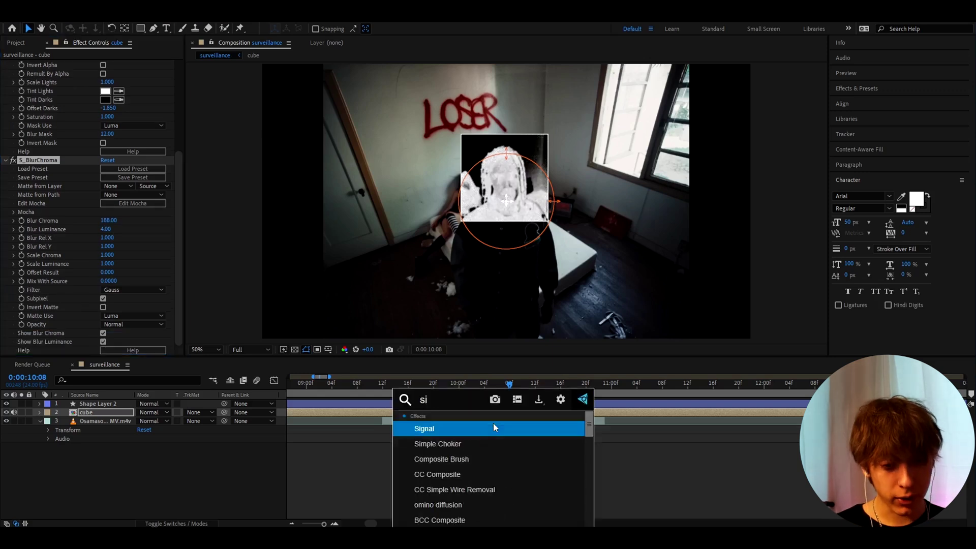
pyautogui.click(446, 433)
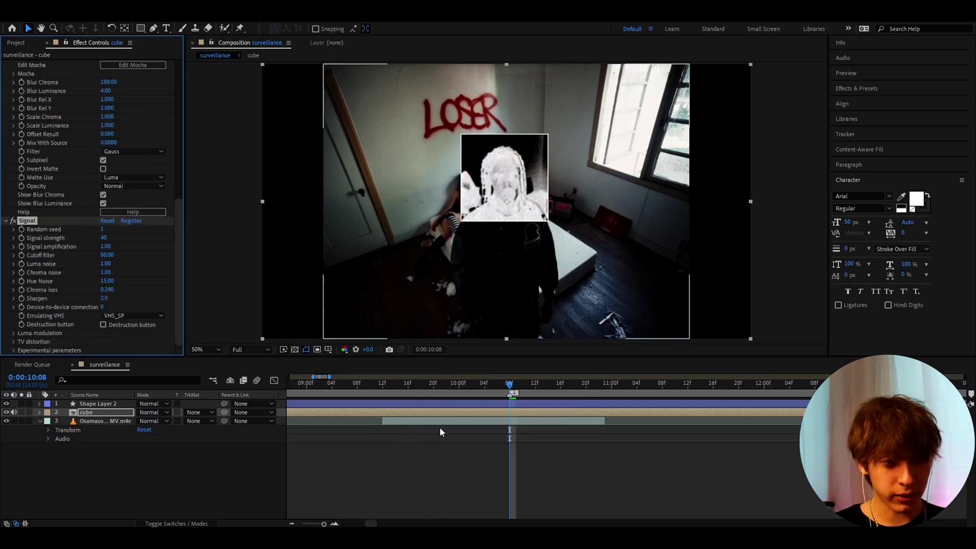
pyautogui.click(13, 334)
pyautogui.scroll(-3, 14, 334)
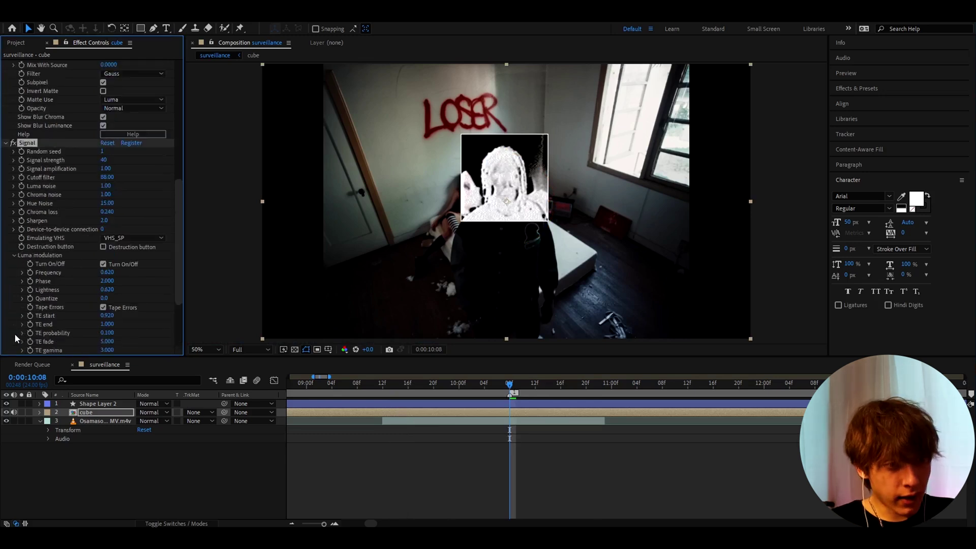
pyautogui.scroll(-1, 76, 320)
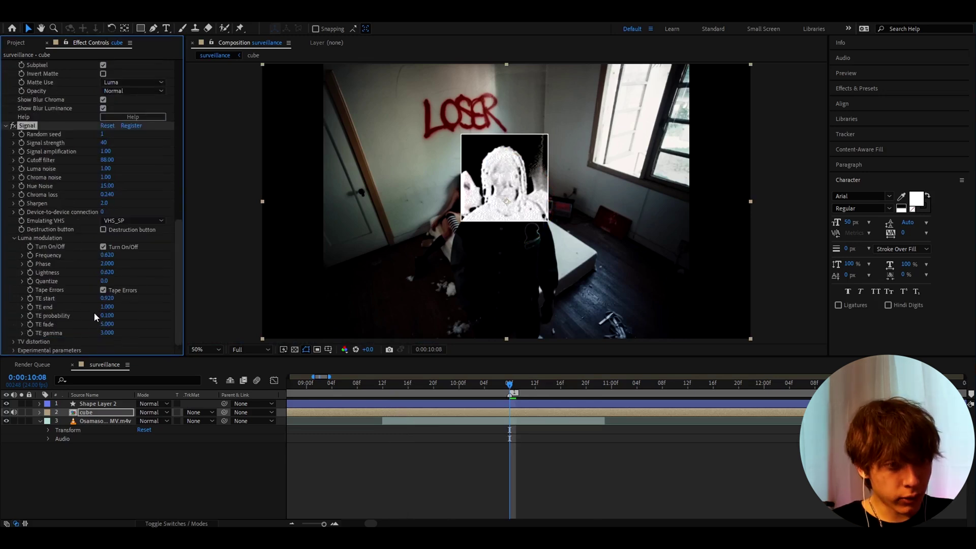
pyautogui.click(104, 247)
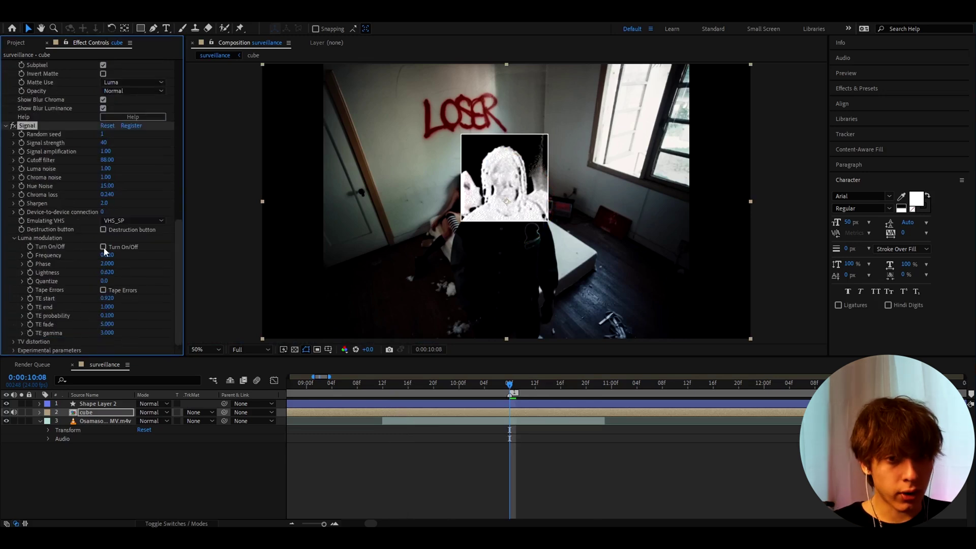
pyautogui.click(13, 125)
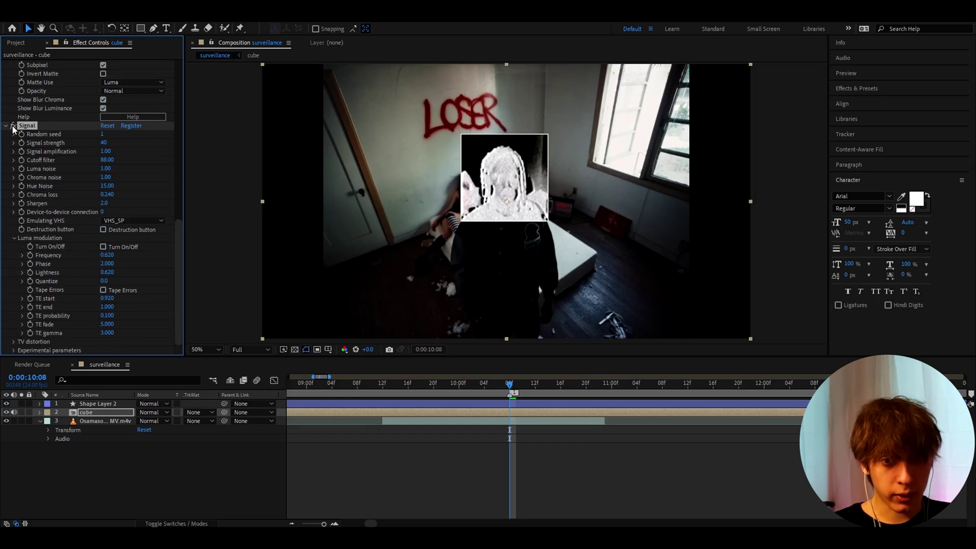
pyautogui.click(5, 126)
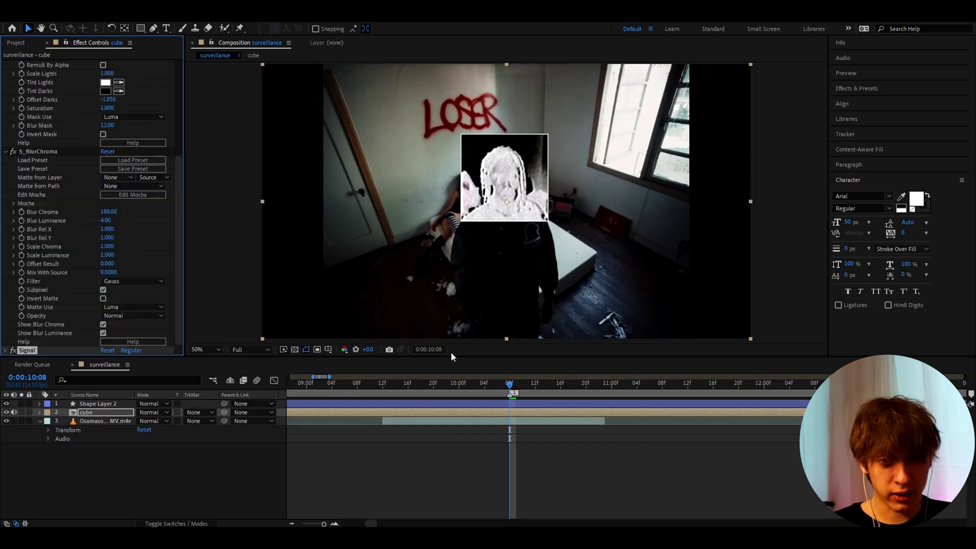
# - Try a Sharpen effect on the cube clip, then remove it again
pyautogui.hotkey('ctrl', 'space')
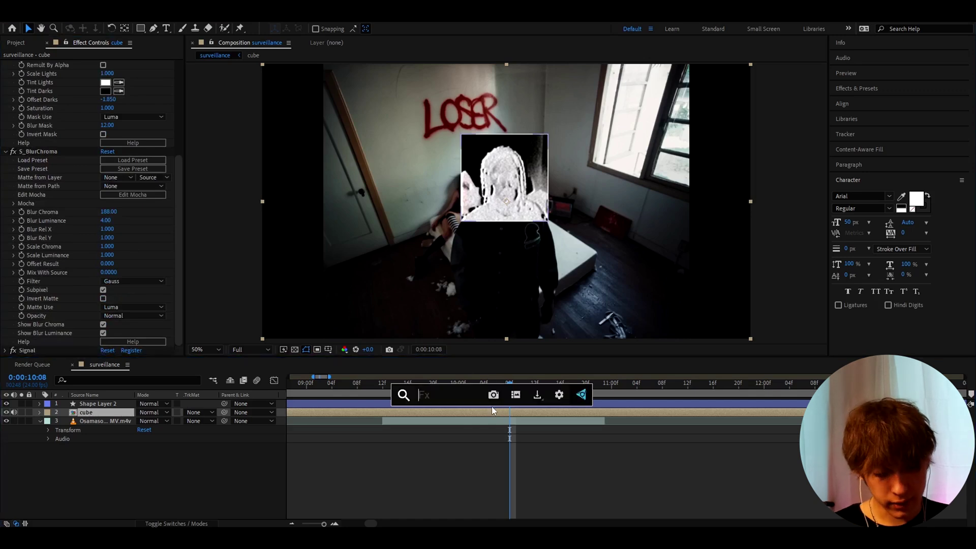
pyautogui.write('sharp')
pyautogui.press('Return')
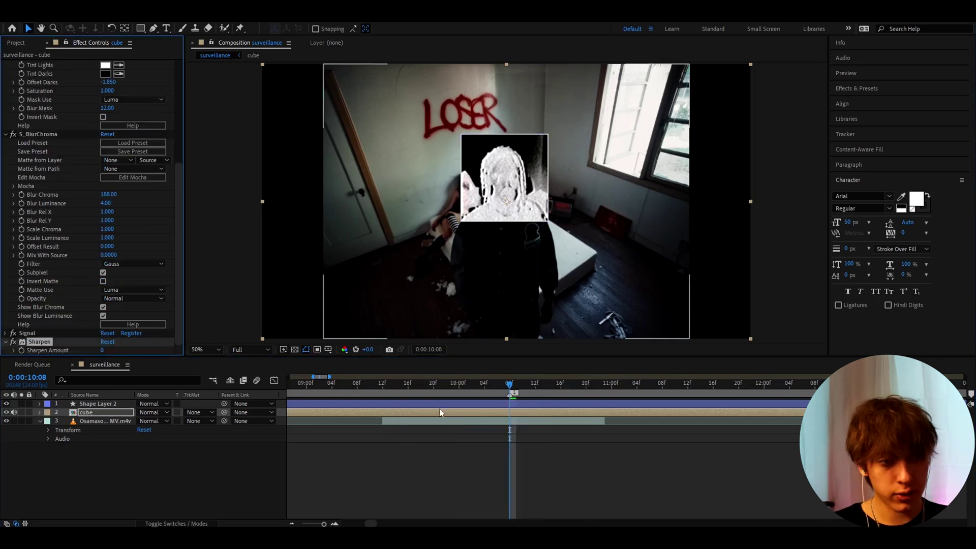
pyautogui.press('Delete')
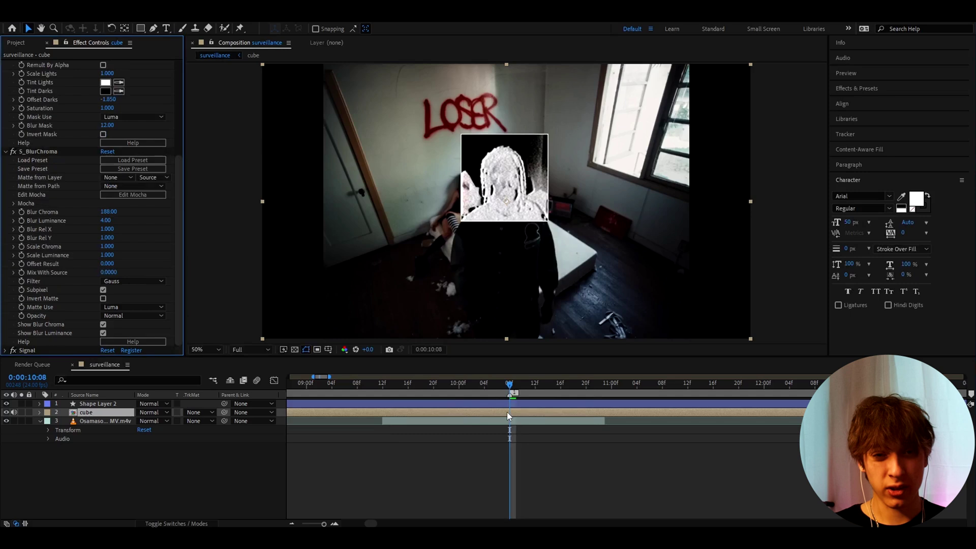
pyautogui.click(508, 412)
# - Add Fast Box Blur to the cube layer with a Blur Radius of 2.0
pyautogui.hotkey('ctrl', 'space')
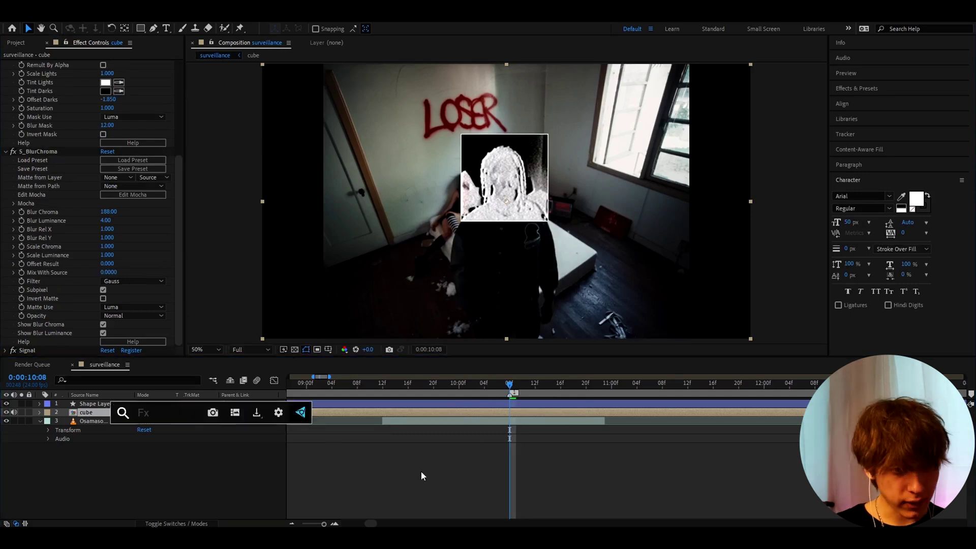
pyautogui.write('fast')
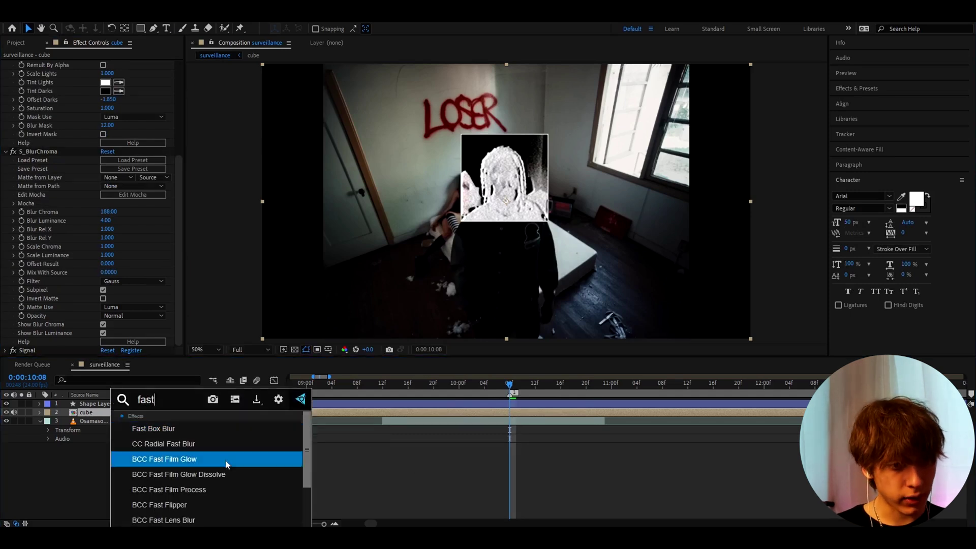
pyautogui.press('Return')
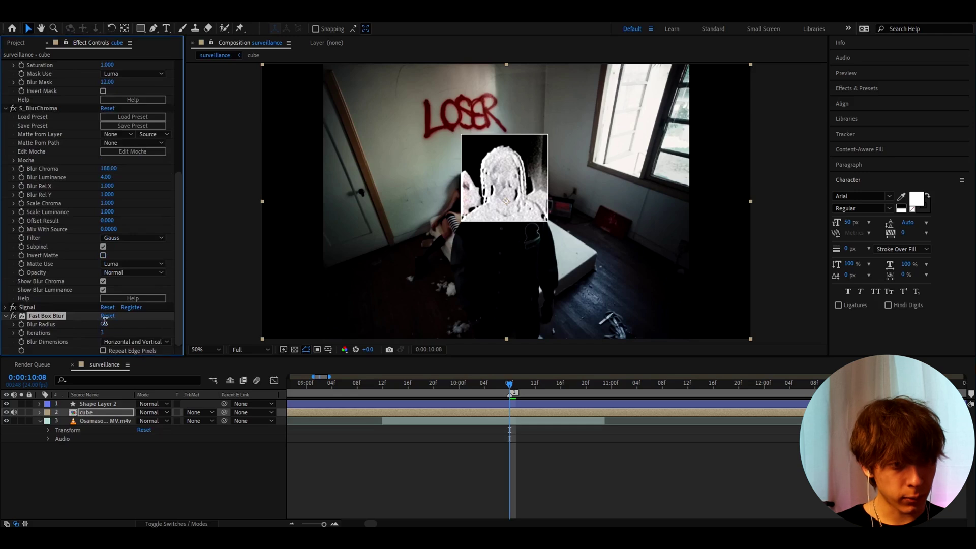
pyautogui.write('2')
pyautogui.press('Return')
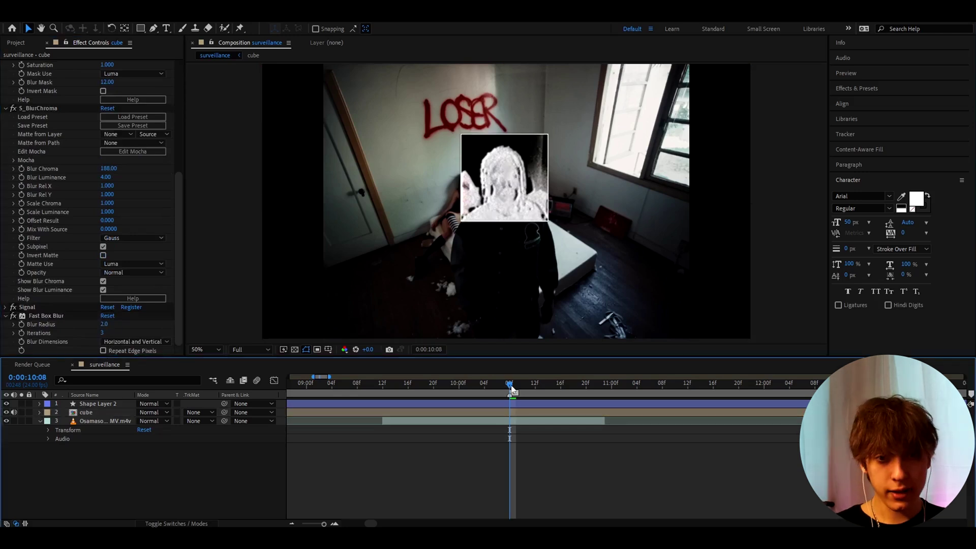
# - Preview the blurred cube a few frames ahead, return to 10:08, and select Shape Layer 2
pyautogui.moveTo(513, 390); pyautogui.dragTo(578, 391)
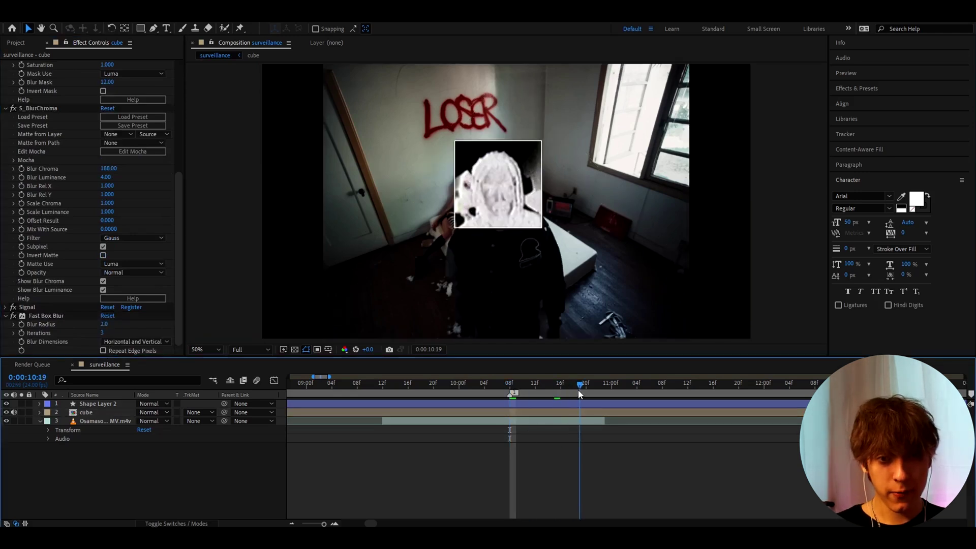
pyautogui.click(510, 388)
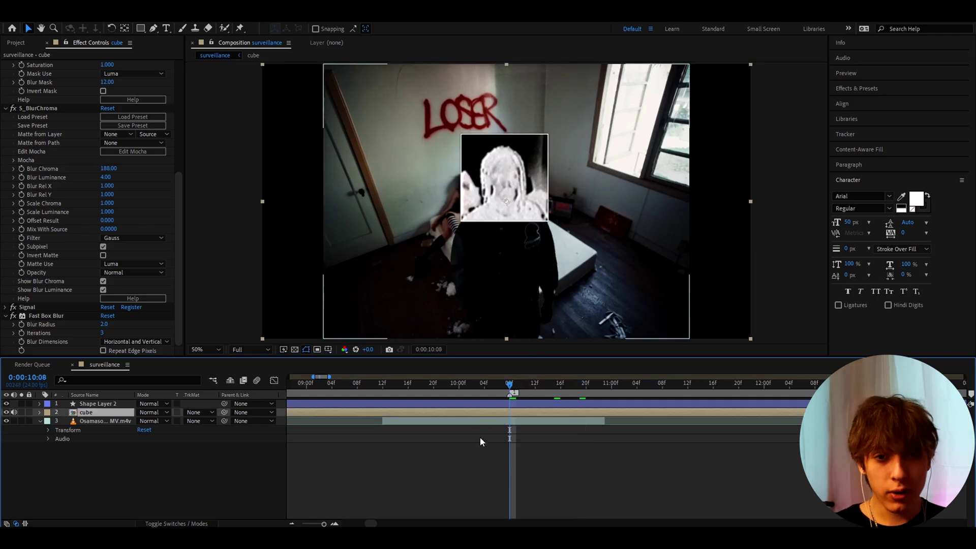
pyautogui.click(471, 410)
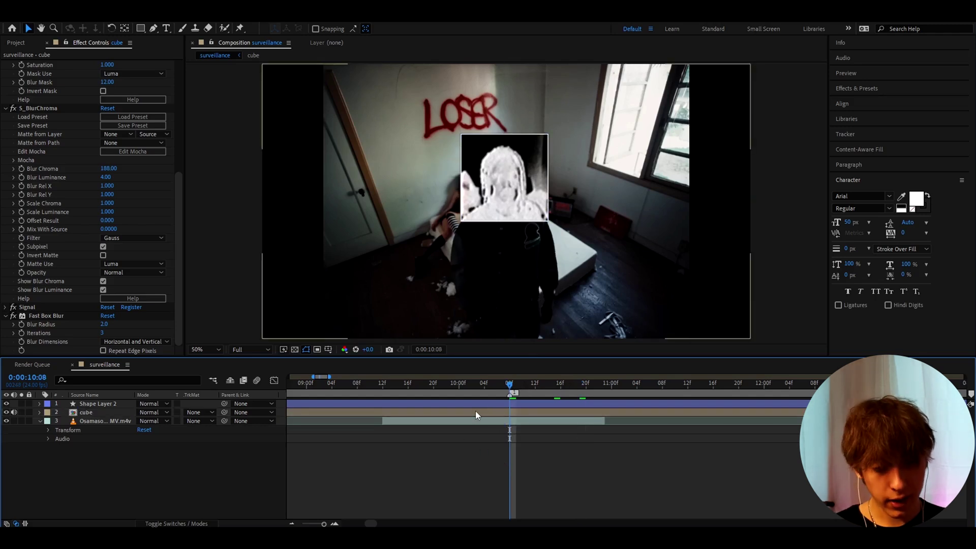
pyautogui.click(483, 404)
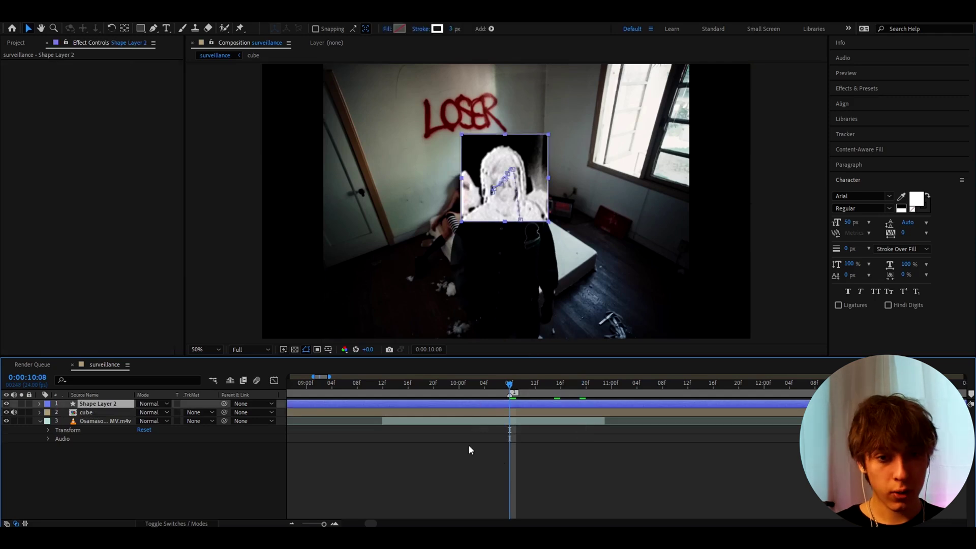
# - Create a text layer reading 'subject 001' just below the face square
pyautogui.hotkey('ctrl', 't')
pyautogui.click(464, 229)
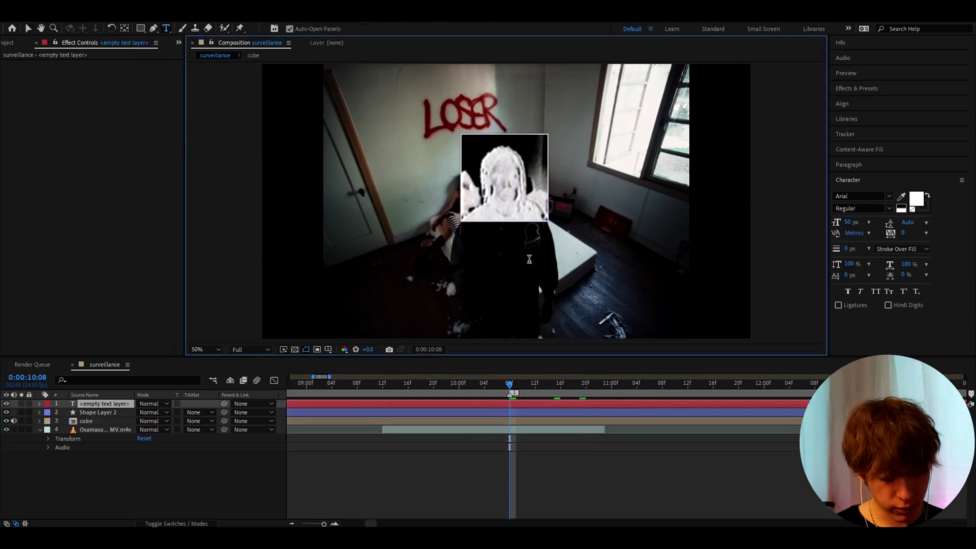
pyautogui.write('su')
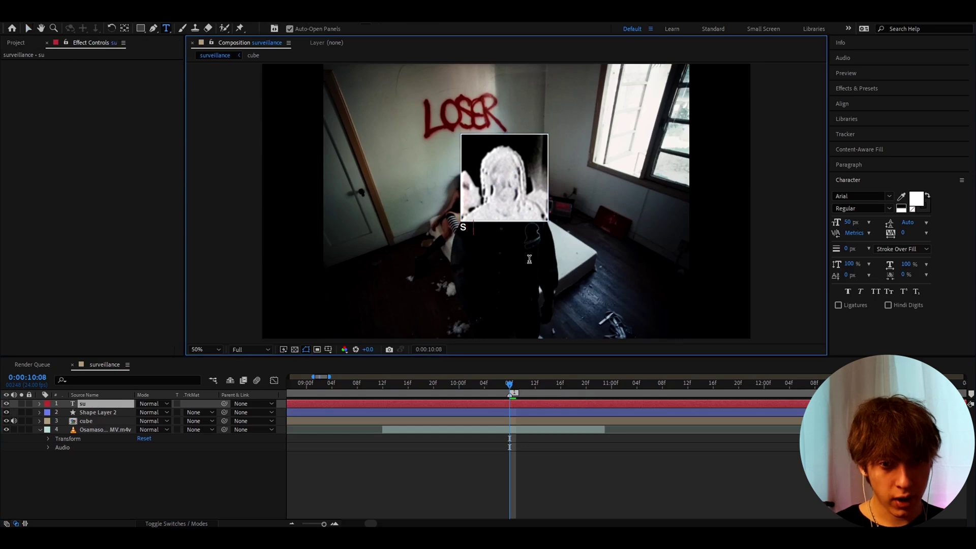
pyautogui.write('bject 00')
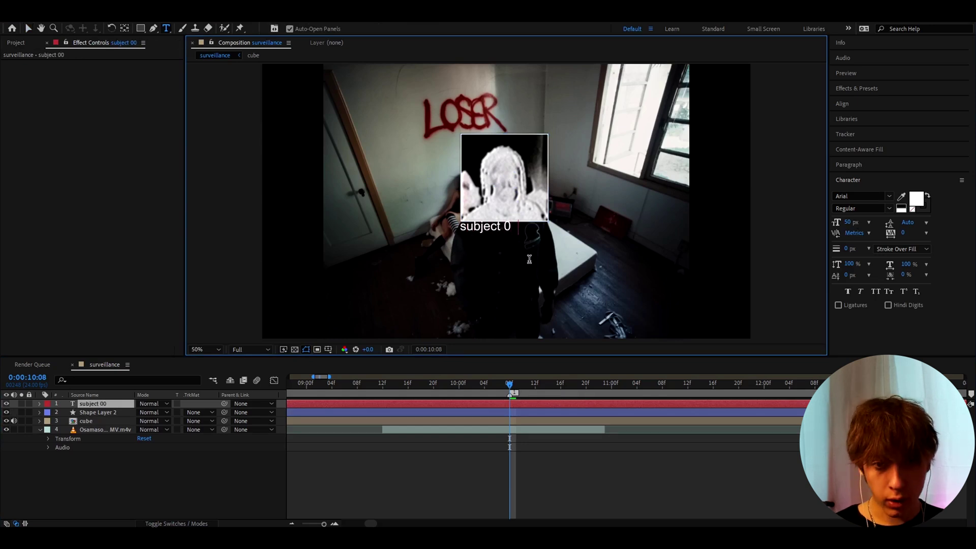
pyautogui.write('1')
# - Set the label to Arial Regular and centre its anchor point on the text
pyautogui.hotkey('ctrl', 'a')
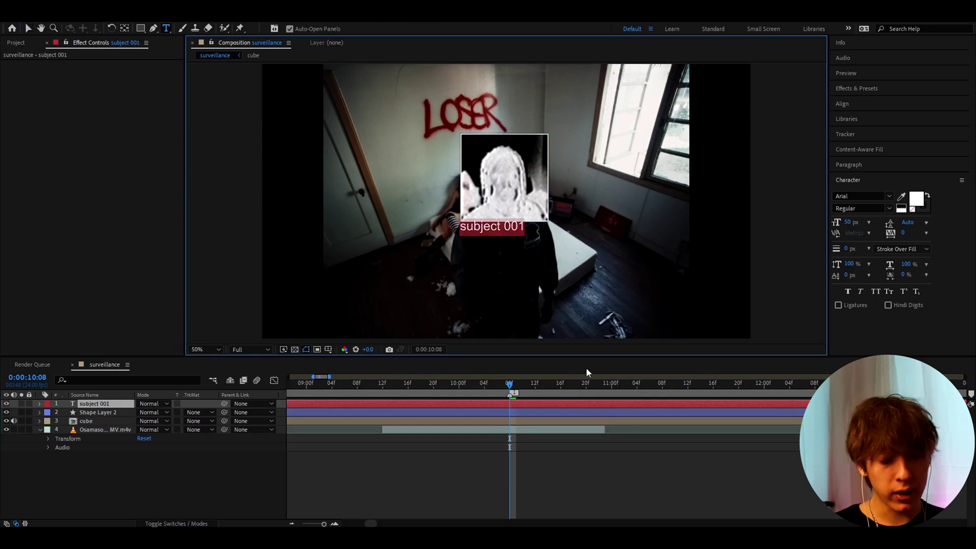
pyautogui.click(890, 196)
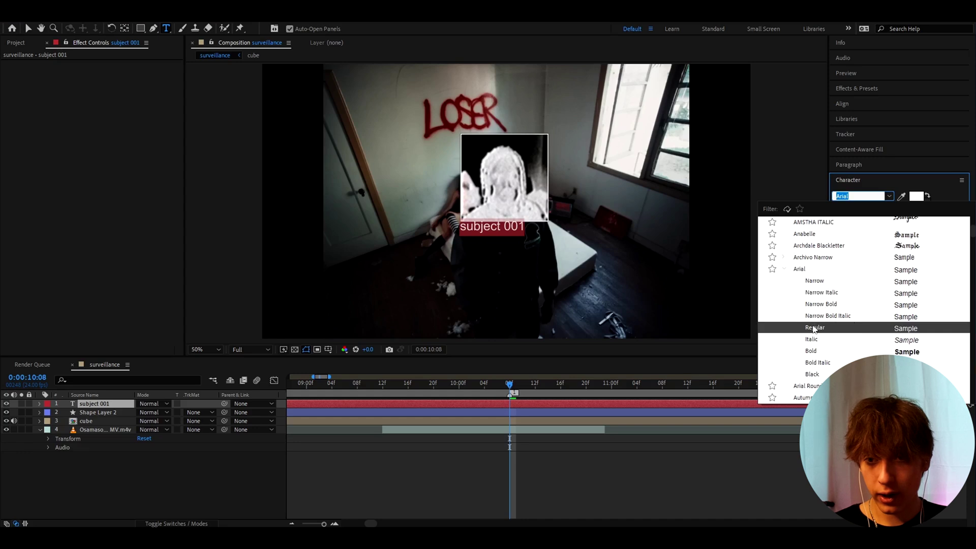
pyautogui.click(815, 328)
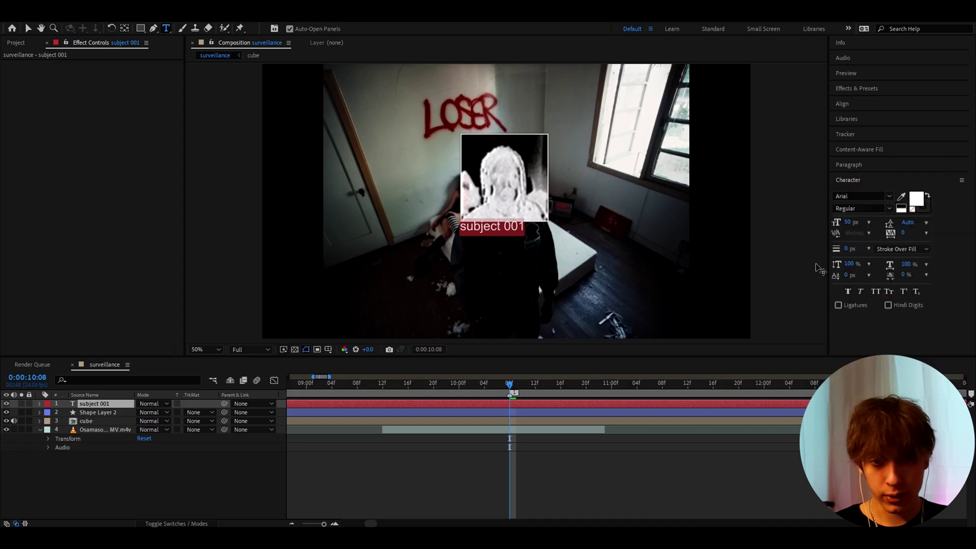
pyautogui.click(125, 28)
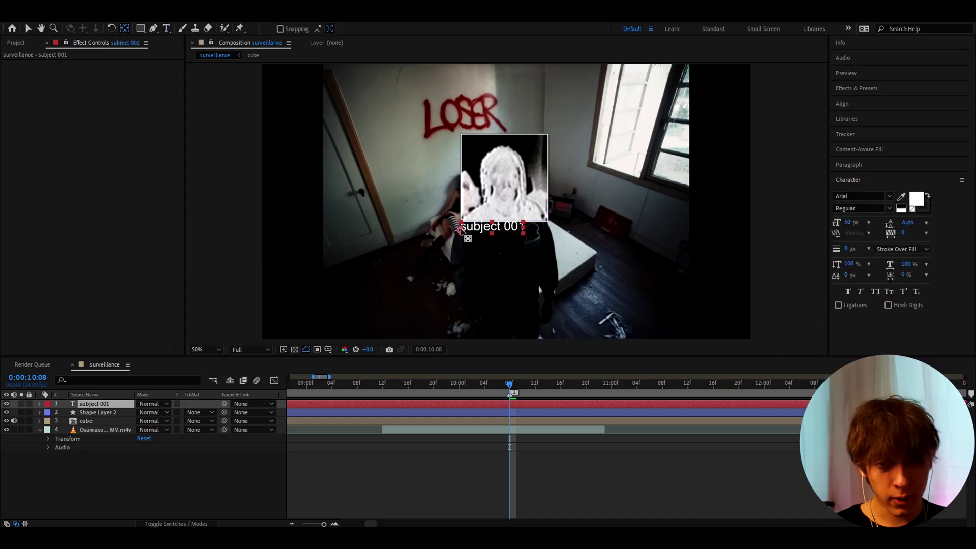
pyautogui.moveTo(461, 230); pyautogui.dragTo(492, 229)
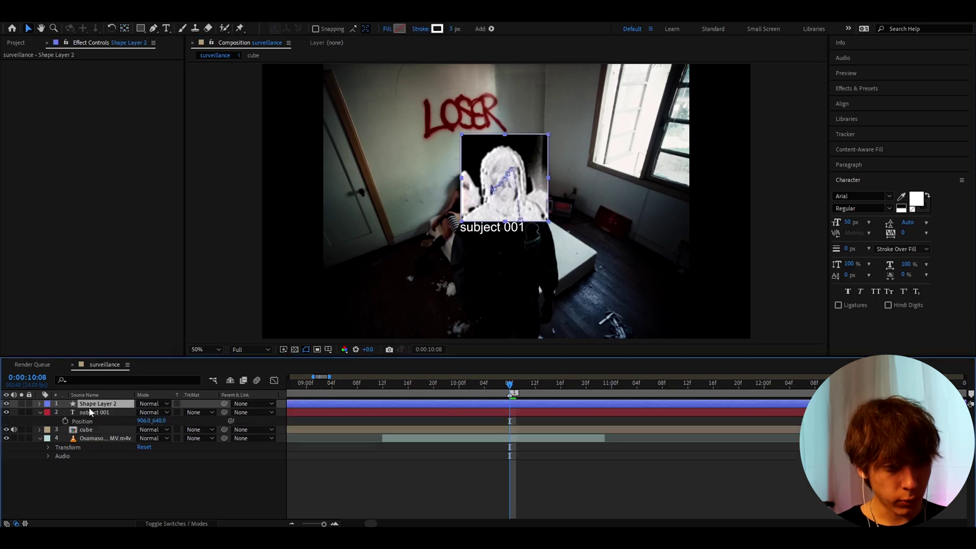
# - Paste the tracked square's Position keyframes onto the 'subject 001' label, aligned with the square's
pyautogui.hotkey('ctrl', 'd')
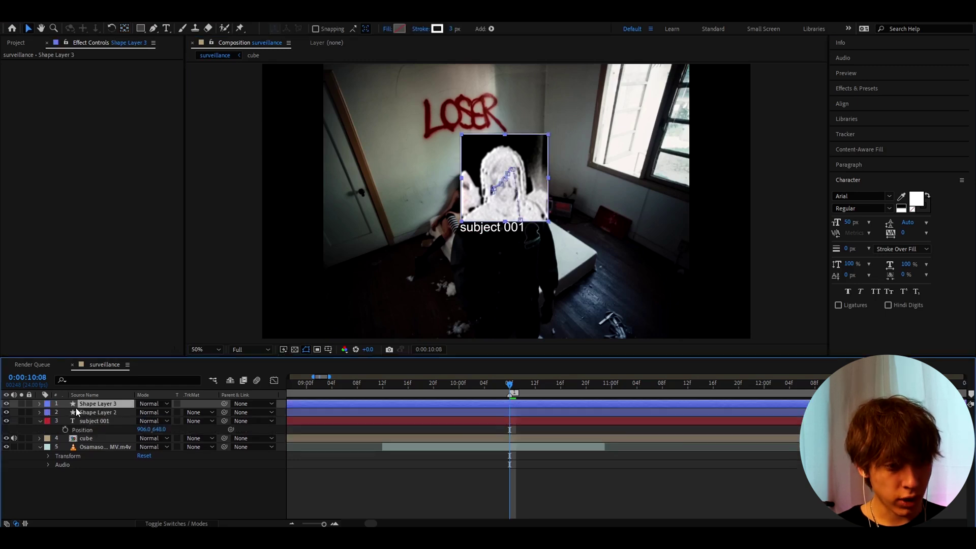
pyautogui.click(6, 404)
pyautogui.click(97, 413)
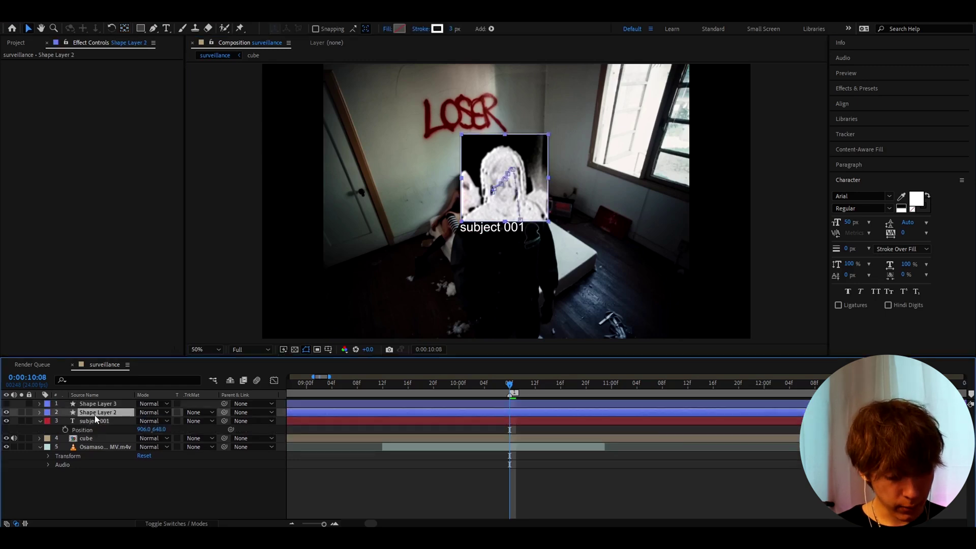
pyautogui.press('p')
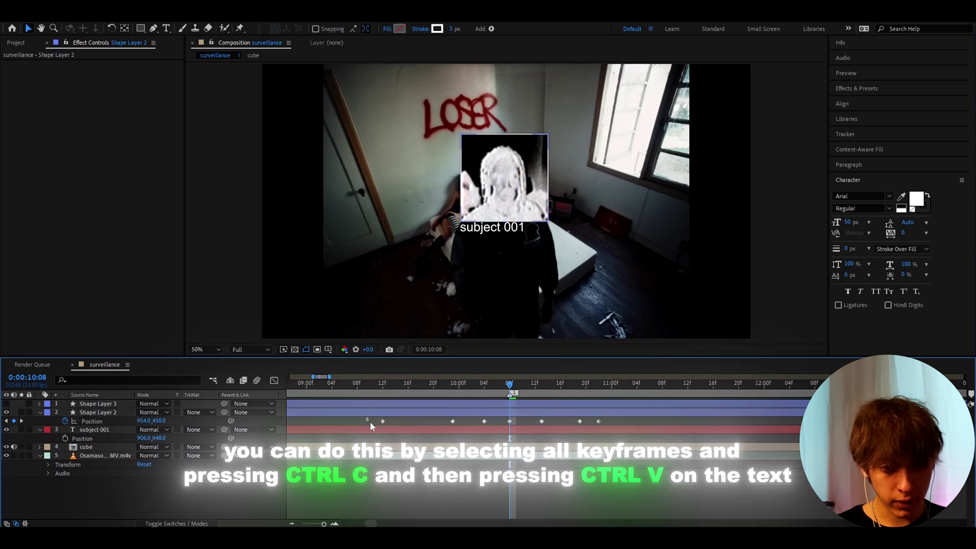
pyautogui.moveTo(366, 417); pyautogui.dragTo(642, 426)
pyautogui.click(500, 429)
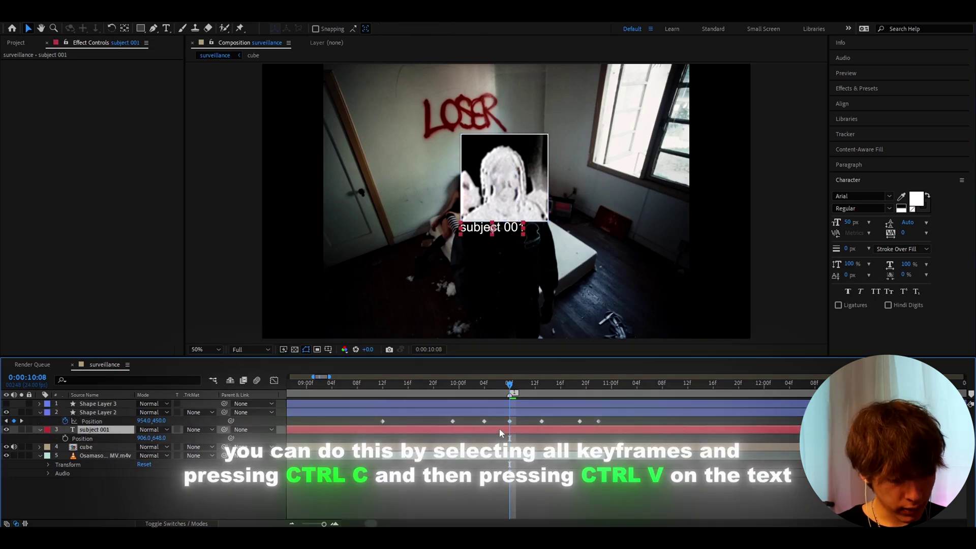
pyautogui.hotkey('ctrl', 'v')
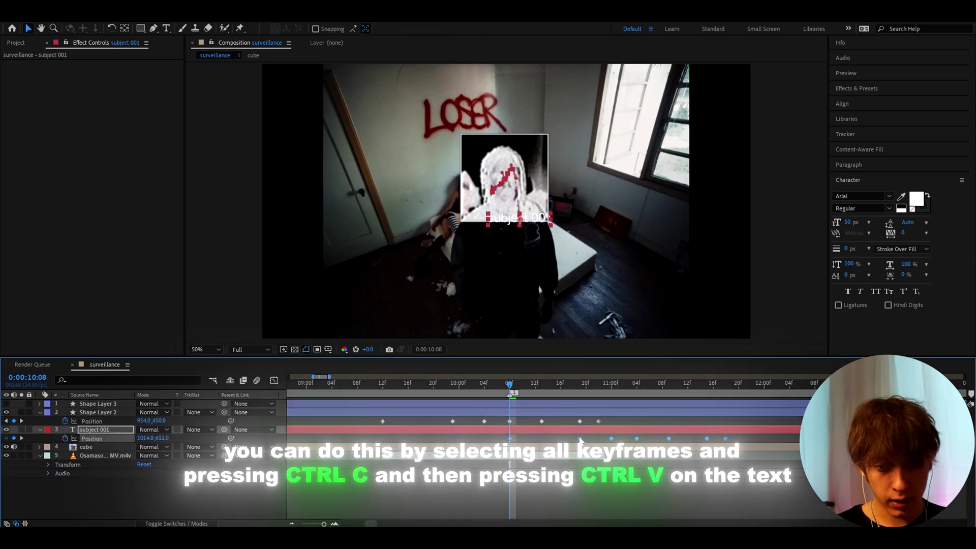
pyautogui.moveTo(537, 446); pyautogui.dragTo(490, 438)
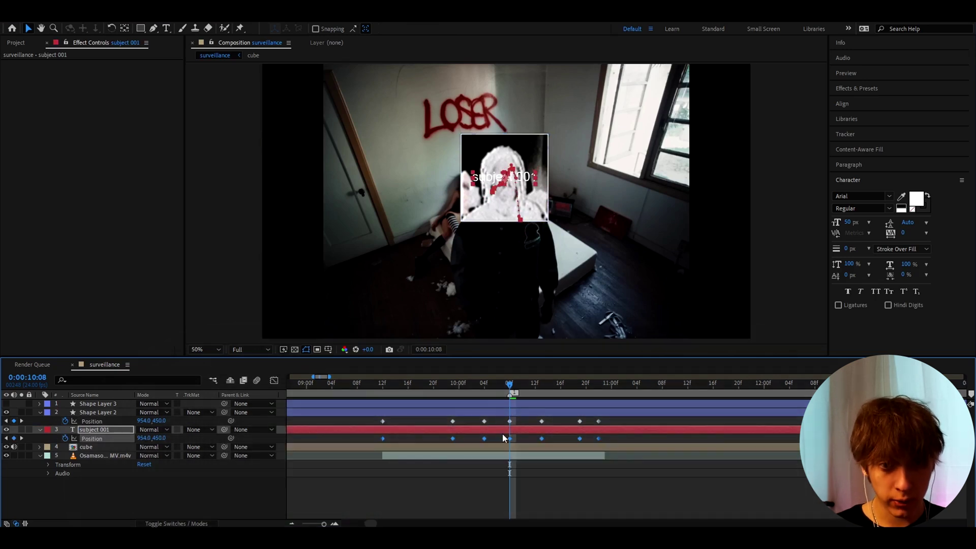
# - Pre-compose the label as 'subject 001 Comp 1' and position it below the face square
pyautogui.rightClick(508, 429)
pyautogui.click(542, 374)
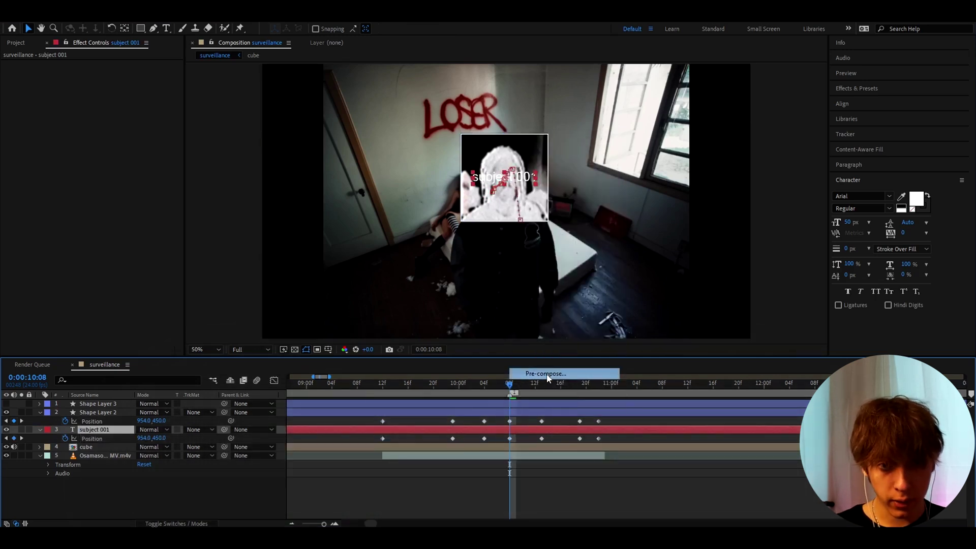
pyautogui.click(498, 391)
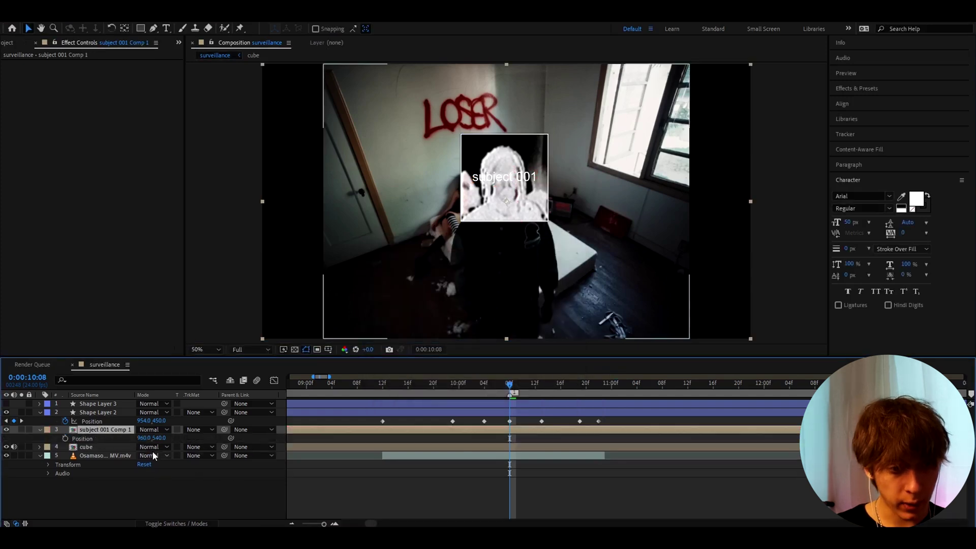
pyautogui.moveTo(210, 440); pyautogui.dragTo(120, 443)
pyautogui.click(574, 389)
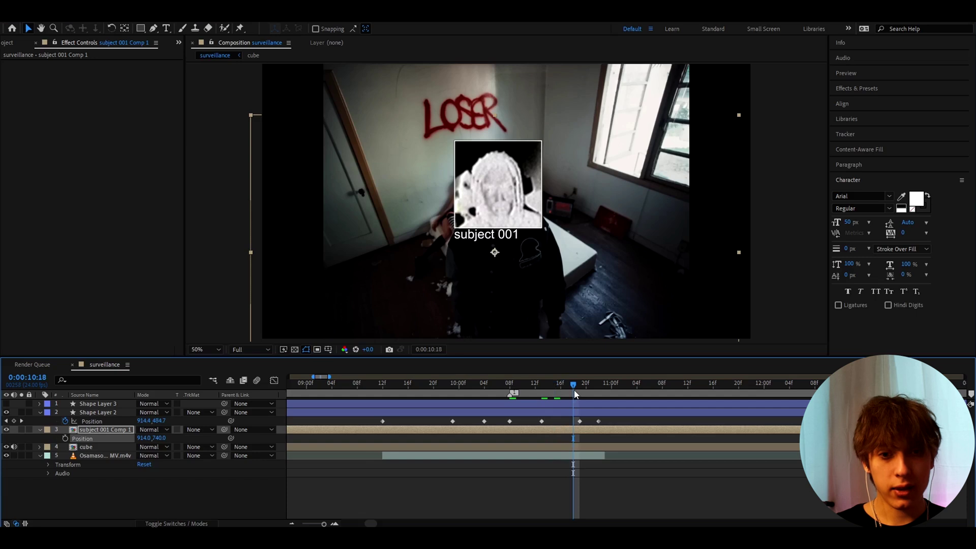
# - Check the label's tracking, return to 10:08, and delete the duplicate Shape Layer 3
pyautogui.click(590, 391)
pyautogui.moveTo(590, 390); pyautogui.dragTo(510, 390)
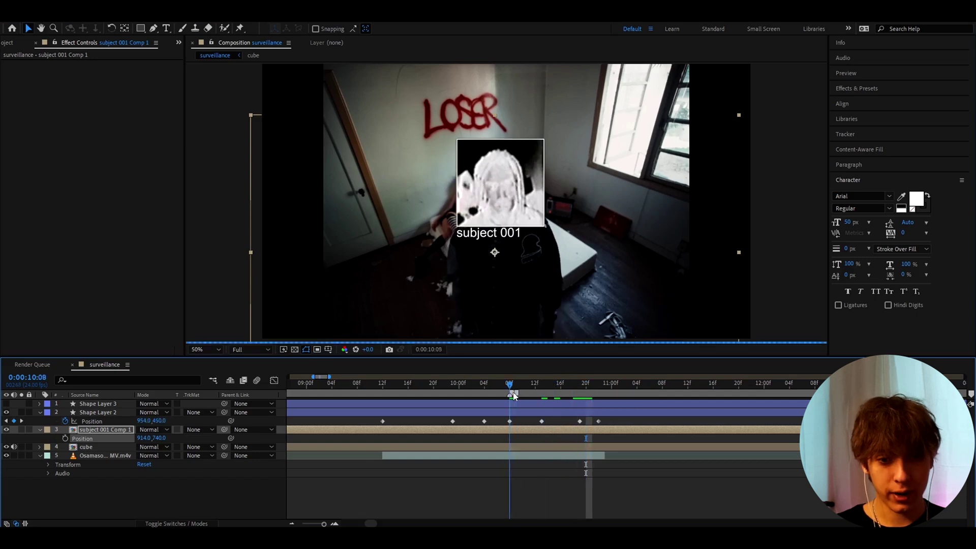
pyautogui.click(474, 404)
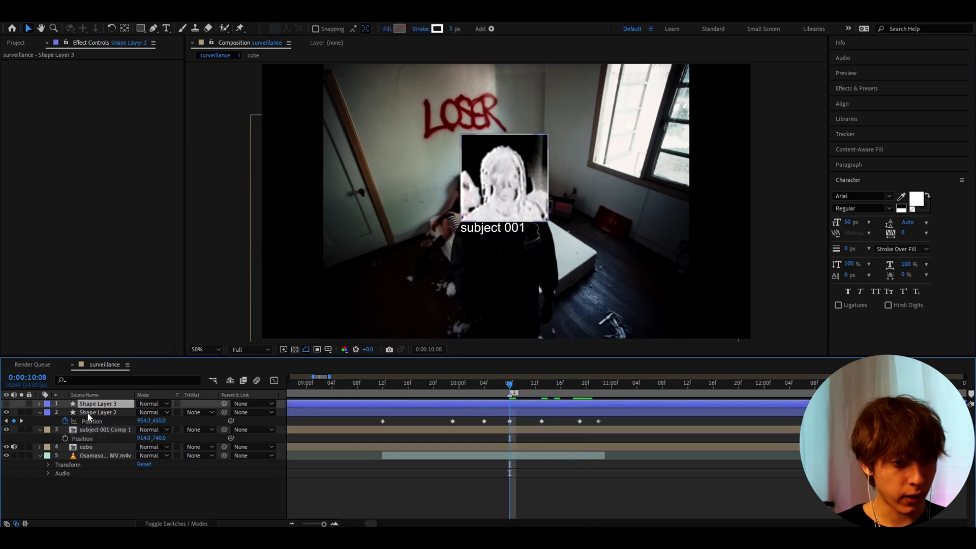
pyautogui.press('Delete')
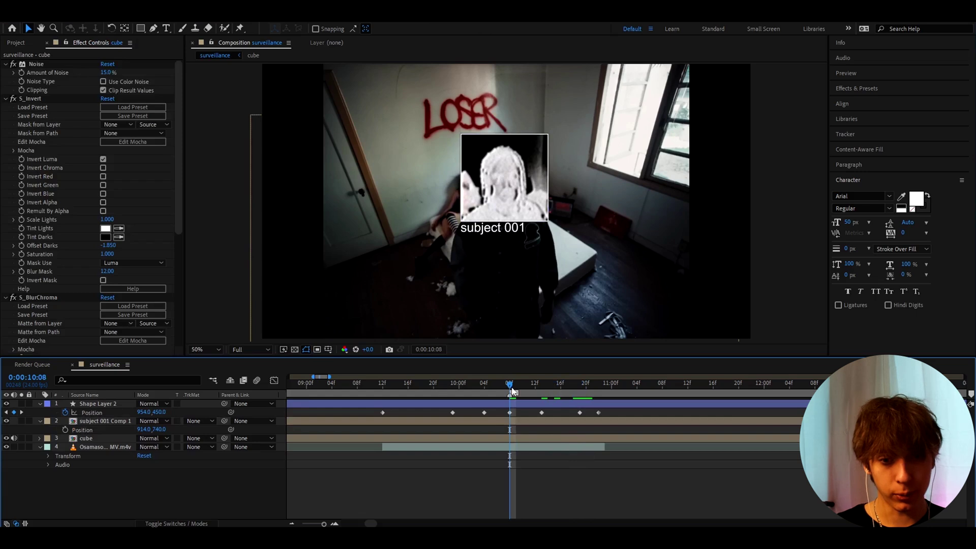
# - Go back to around 9:15 and select the music video footage layer
pyautogui.moveTo(510, 391)
pyautogui.mouseDown()
pyautogui.moveTo(401, 392)
pyautogui.moveTo(524, 399)
pyautogui.mouseUp()
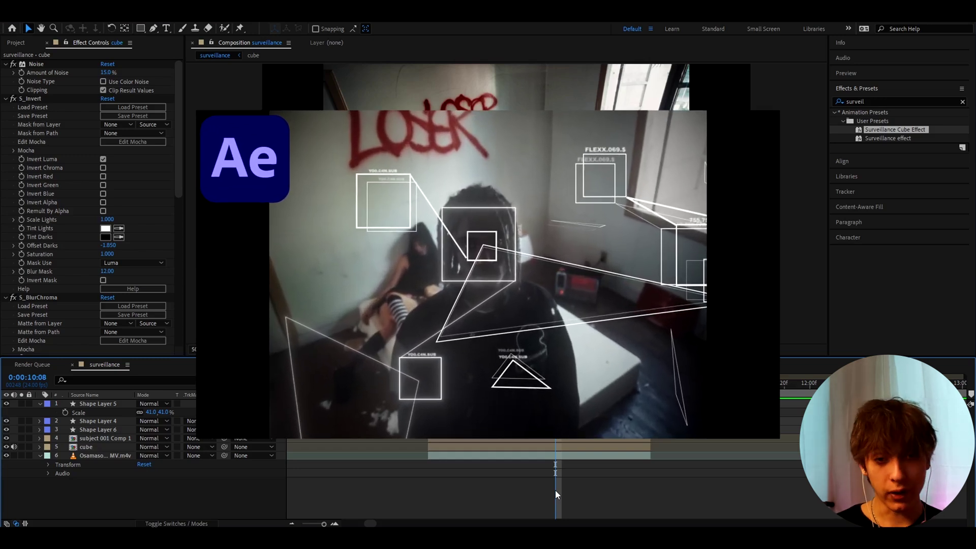
pyautogui.click(563, 457)
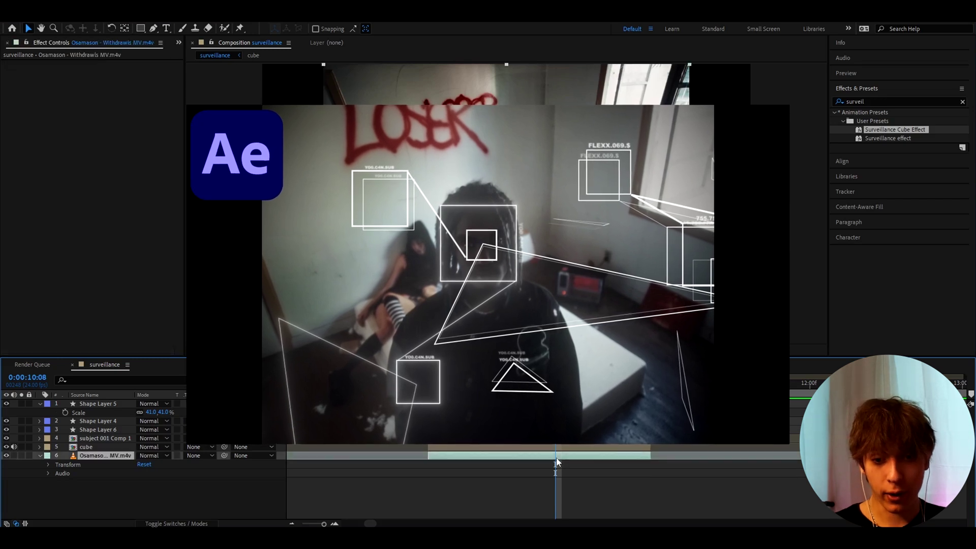